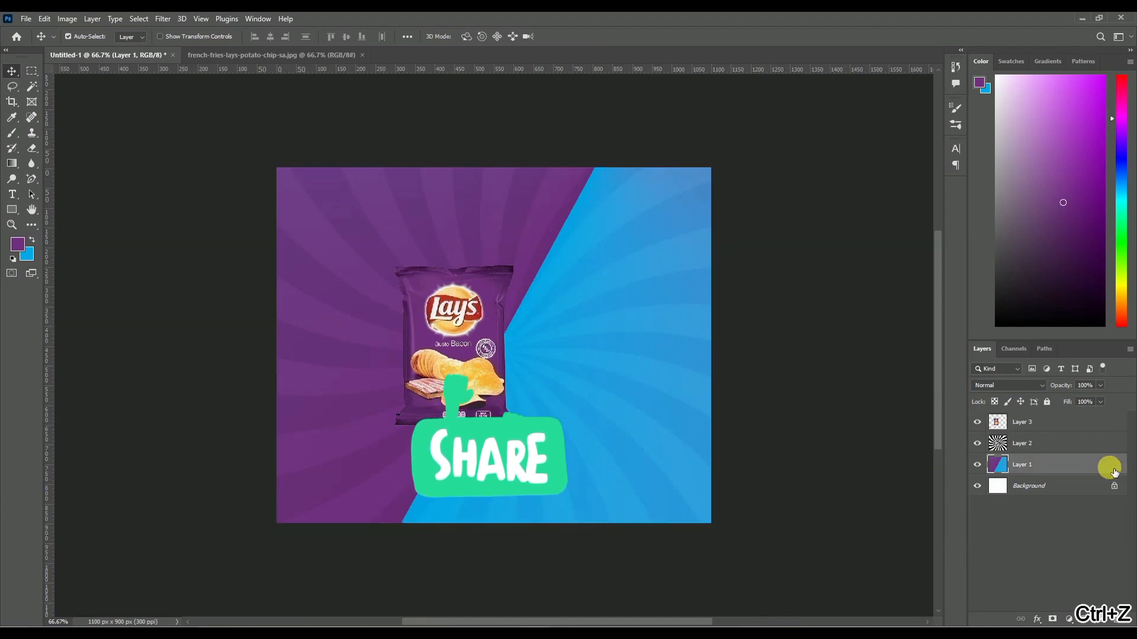
# - Lock the purple-blue background layer (Layer 1) and the sunburst layer (Layer 2)
pyautogui.click(1047, 402)
pyautogui.click(1046, 443)
pyautogui.click(1047, 402)
# - Scale down the purple Lay's bag and tilt it slightly counterclockwise
pyautogui.click(1046, 422)
pyautogui.hotkey('ctrl', 't')
pyautogui.moveTo(524, 424); pyautogui.dragTo(476, 381)
pyautogui.moveTo(528, 263); pyautogui.dragTo(518, 256)
pyautogui.press('Return')
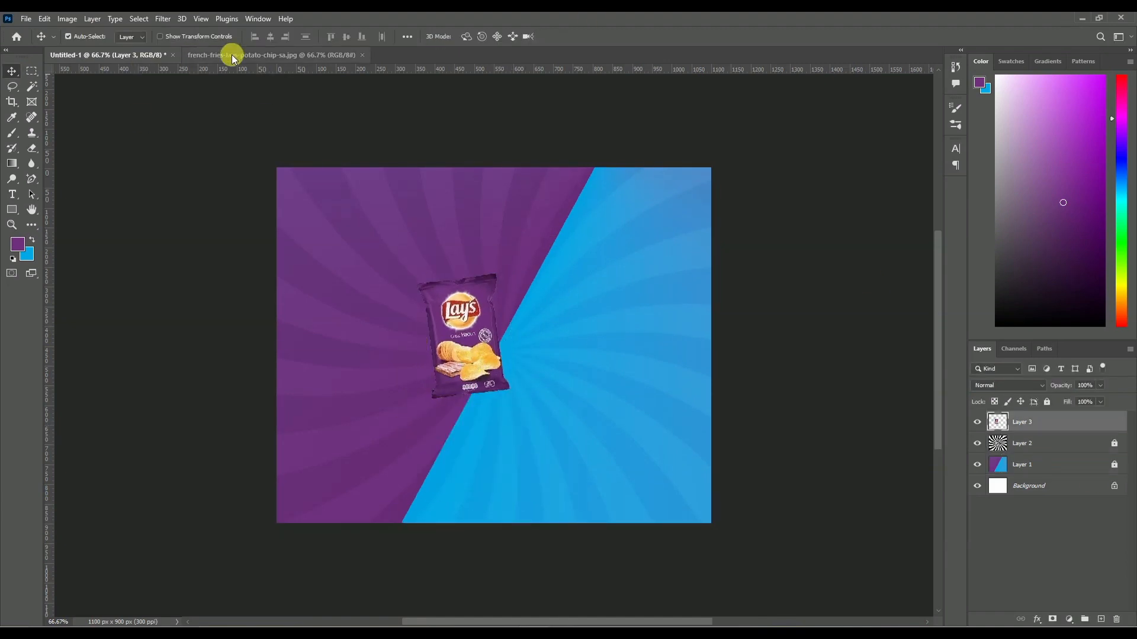
# - Detach the Salt & Vinegar bag image into its own window and try to delete the watermark text in its lower-left corner
pyautogui.moveTo(231, 55); pyautogui.dragTo(527, 182)
pyautogui.click(31, 71)
pyautogui.moveTo(504, 545); pyautogui.dragTo(543, 561)
pyautogui.press('Delete')
pyautogui.press('Delete')
pyautogui.press('Escape')
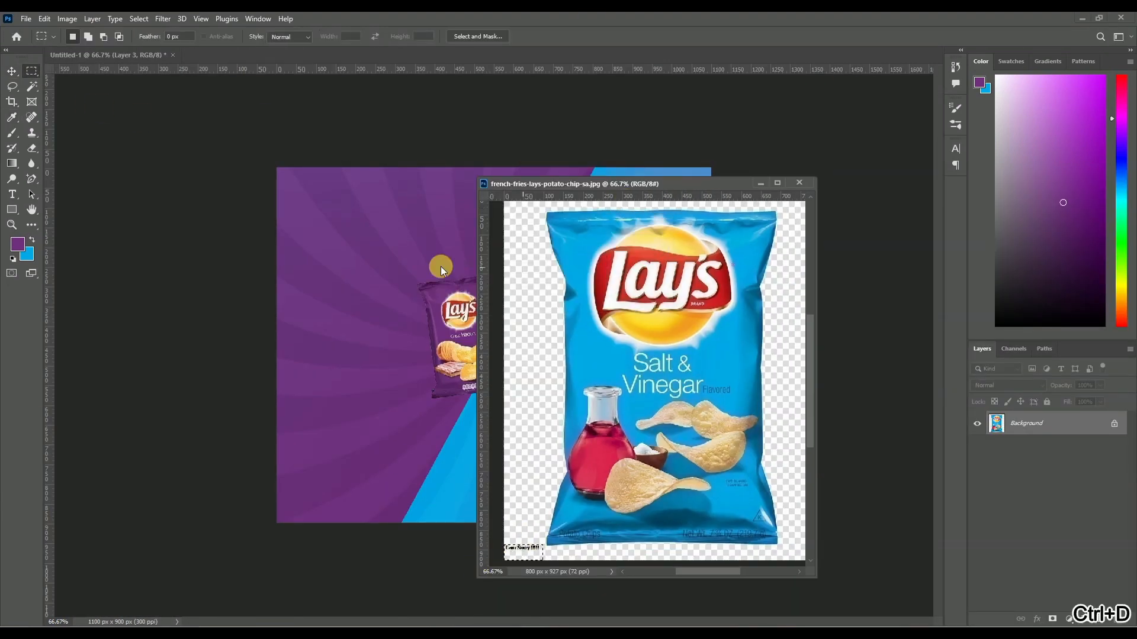
# - Copy the blue Salt & Vinegar bag into the poster, close its source file and move the bag up the canvas
pyautogui.hotkey('ctrl', 'c')
pyautogui.click(172, 203)
pyautogui.press('v')
pyautogui.hotkey('ctrl', 'v')
pyautogui.click(799, 183)
pyautogui.moveTo(414, 438); pyautogui.dragTo(518, 230)
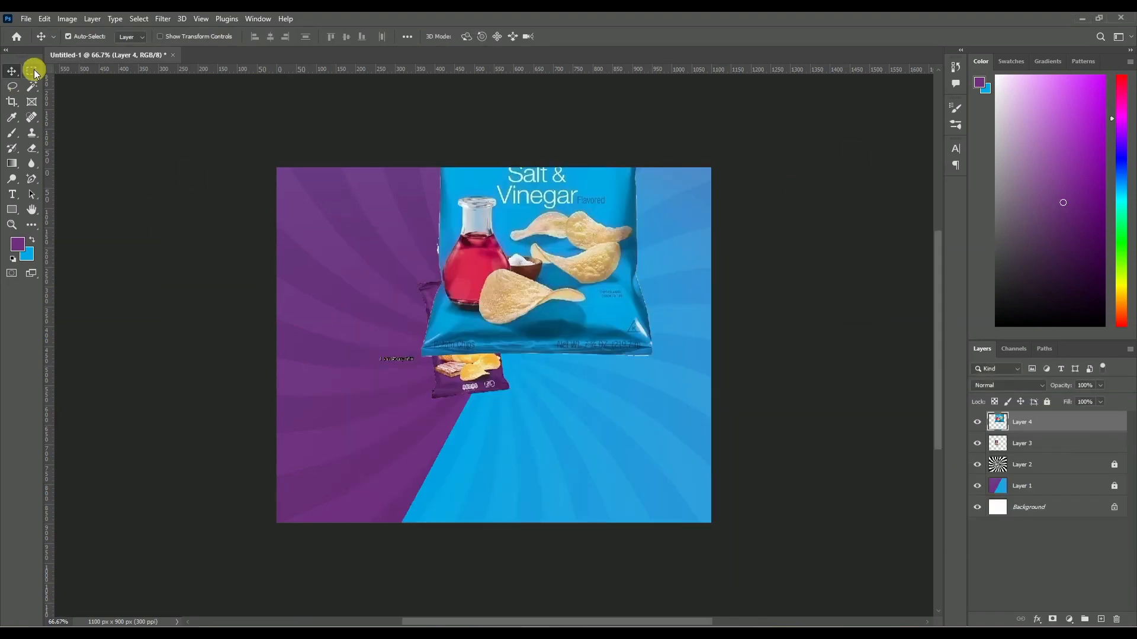
# - Delete the small watermark text beside the blue bag with a rectangular selection and clear the selection
pyautogui.click(32, 71)
pyautogui.moveTo(377, 349); pyautogui.dragTo(419, 370)
pyautogui.press('Delete')
pyautogui.hotkey('ctrl', 'd')
# - Scale down the blue bag and position it upright beside the purple bag, slightly overlapping it
pyautogui.hotkey('ctrl', '-')
pyautogui.hotkey('ctrl', '-')
pyautogui.hotkey('ctrl', 't')
pyautogui.moveTo(552, 267); pyautogui.dragTo(525, 368)
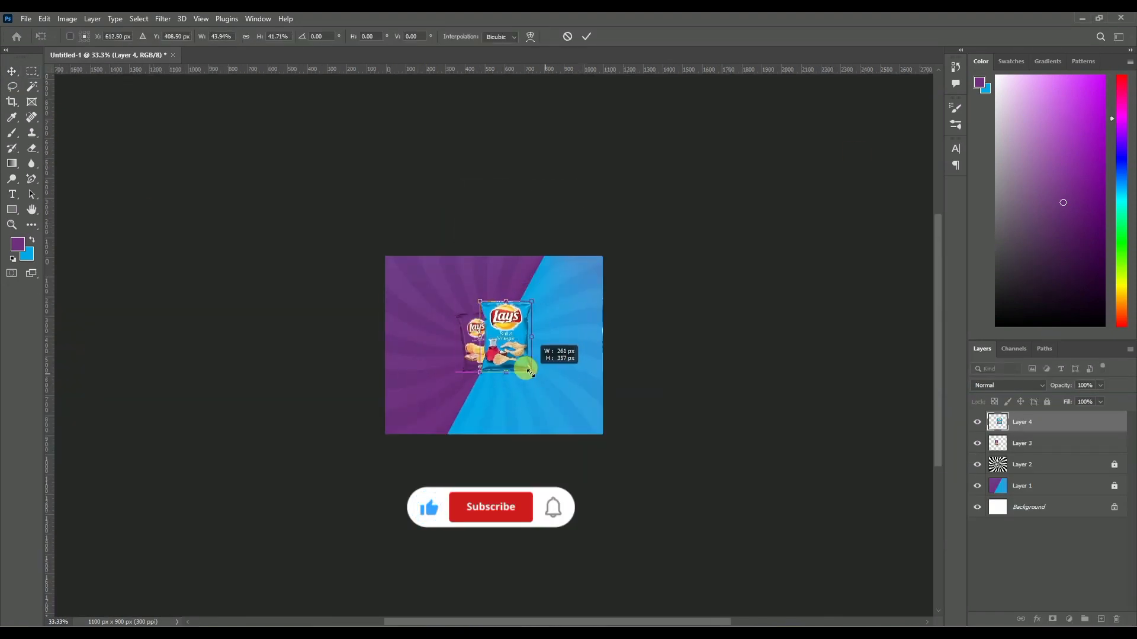
pyautogui.hotkey('ctrl', '+')
pyautogui.hotkey('ctrl', '+')
pyautogui.hotkey('ctrl', '+')
pyautogui.moveTo(598, 205); pyautogui.dragTo(624, 213)
pyautogui.moveTo(504, 341); pyautogui.dragTo(541, 343)
pyautogui.press('Return')
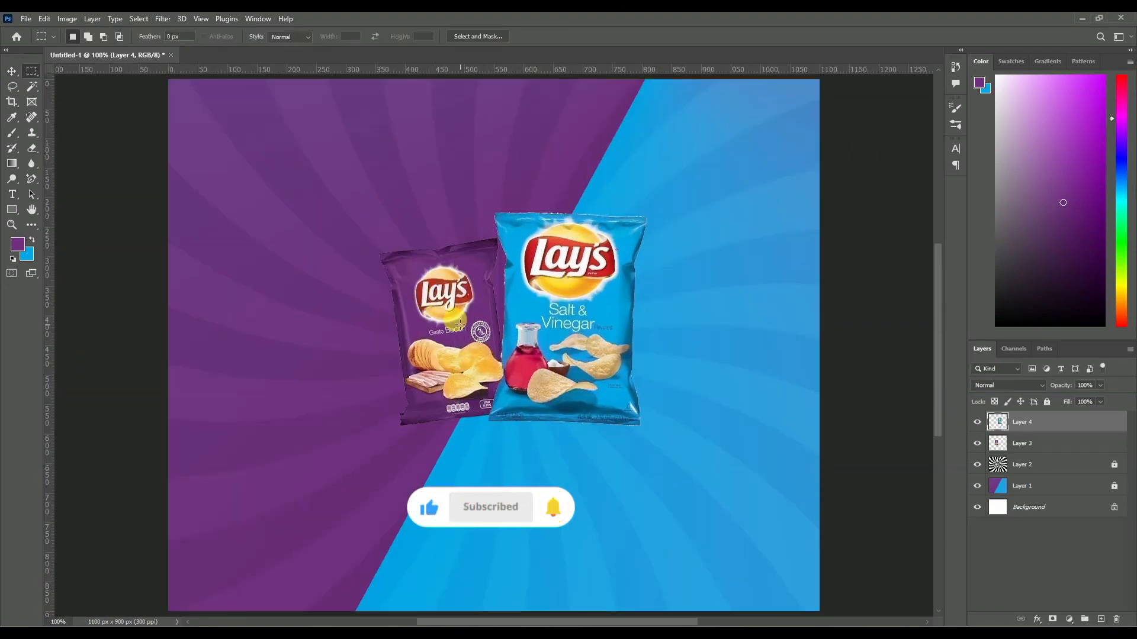
# - Slightly enlarge the purple bag and tilt it further behind the blue bag
pyautogui.hotkey('alt', '[')
pyautogui.hotkey('ctrl', 't')
pyautogui.moveTo(379, 237); pyautogui.dragTo(370, 228)
pyautogui.click(589, 36)
# - Open pngwing.com (3).png and bring its flying chips into the poster, placed around the two bags
pyautogui.click(25, 18)
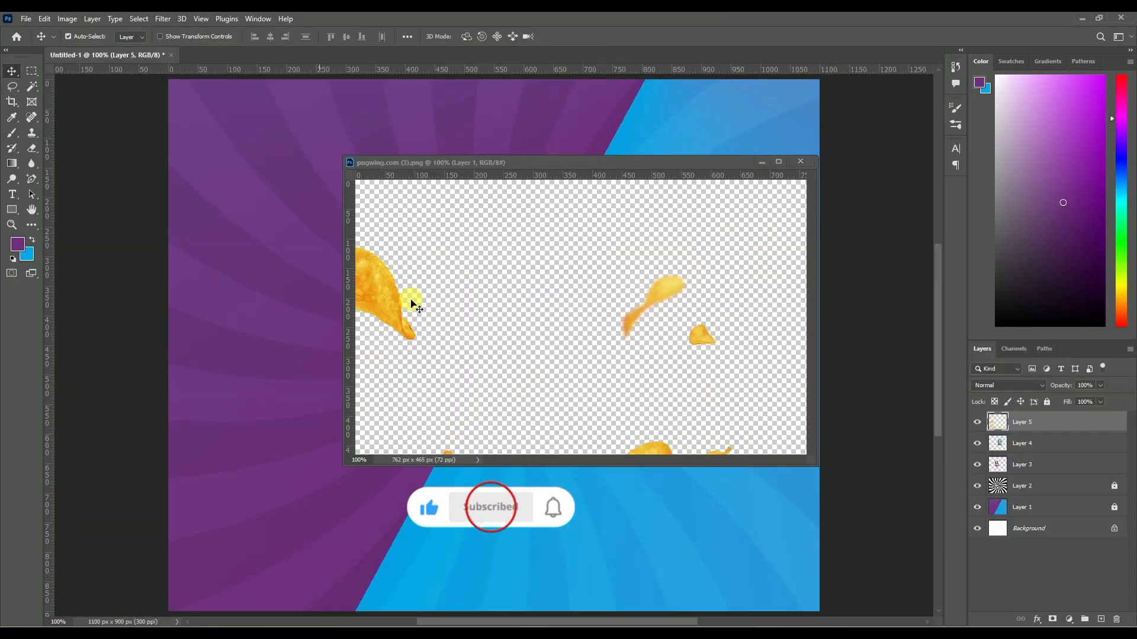
pyautogui.moveTo(413, 304); pyautogui.dragTo(667, 431)
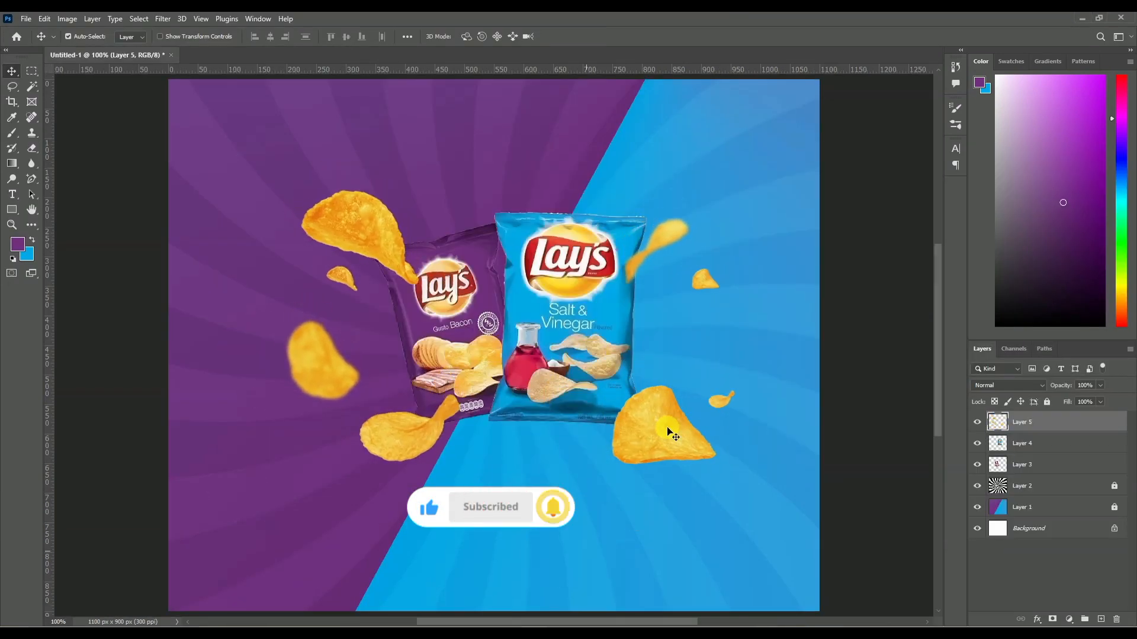
# - Scale the flying chips to about 68% width and 82% height around the bags, and move their layer beneath both bags
pyautogui.hotkey('ctrl', 't')
pyautogui.moveTo(737, 467); pyautogui.dragTo(681, 448)
pyautogui.moveTo(458, 434); pyautogui.dragTo(439, 426)
pyautogui.rightClick(440, 426)
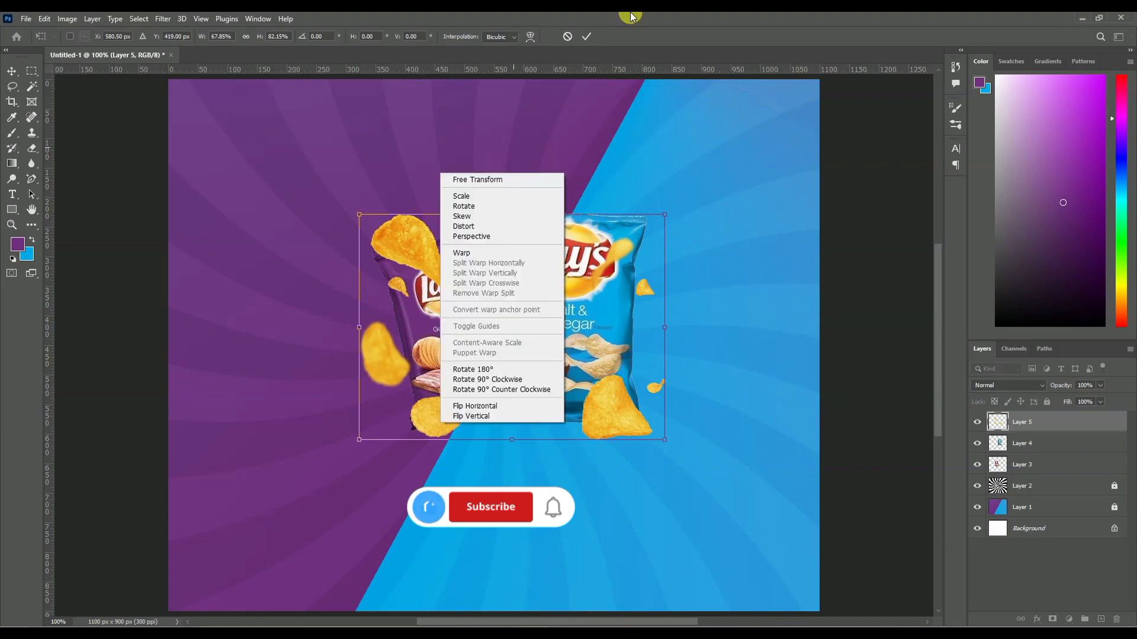
pyautogui.click(630, 20)
pyautogui.rightClick(554, 347)
pyautogui.click(596, 143)
pyautogui.click(586, 37)
pyautogui.moveTo(1022, 422); pyautogui.dragTo(1022, 475)
# - Duplicate the chips layer, rotate the copy counterclockwise and stack it above both bags
pyautogui.hotkey('ctrl', 'j')
pyautogui.hotkey('ctrl', 't')
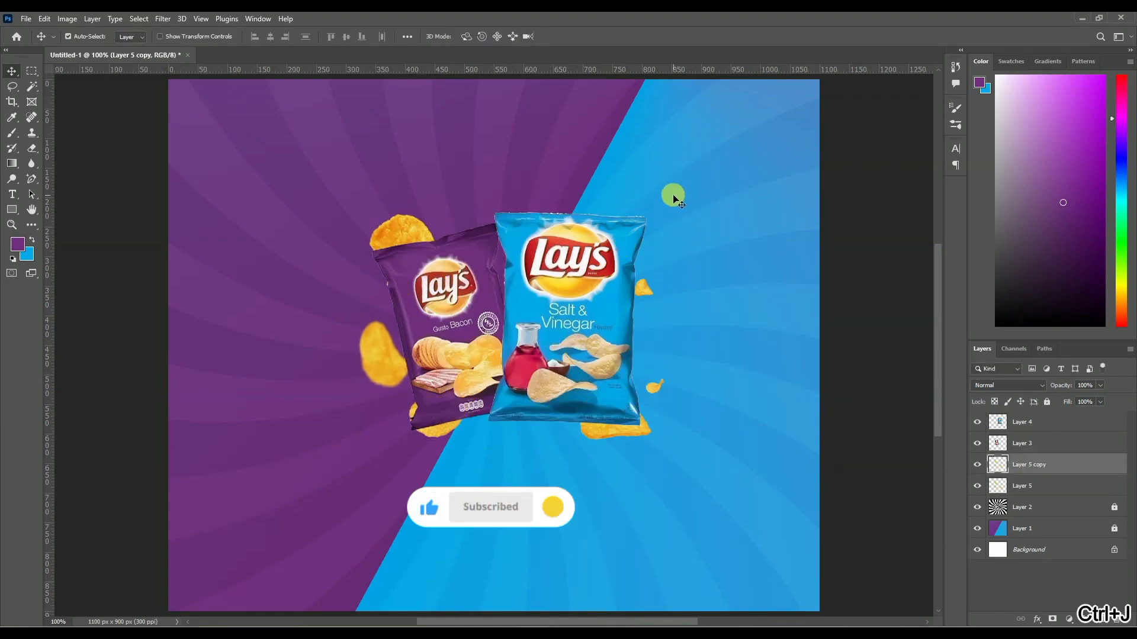
pyautogui.moveTo(672, 195); pyautogui.dragTo(373, 157)
pyautogui.press('Return')
pyautogui.moveTo(1048, 464); pyautogui.dragTo(1047, 422)
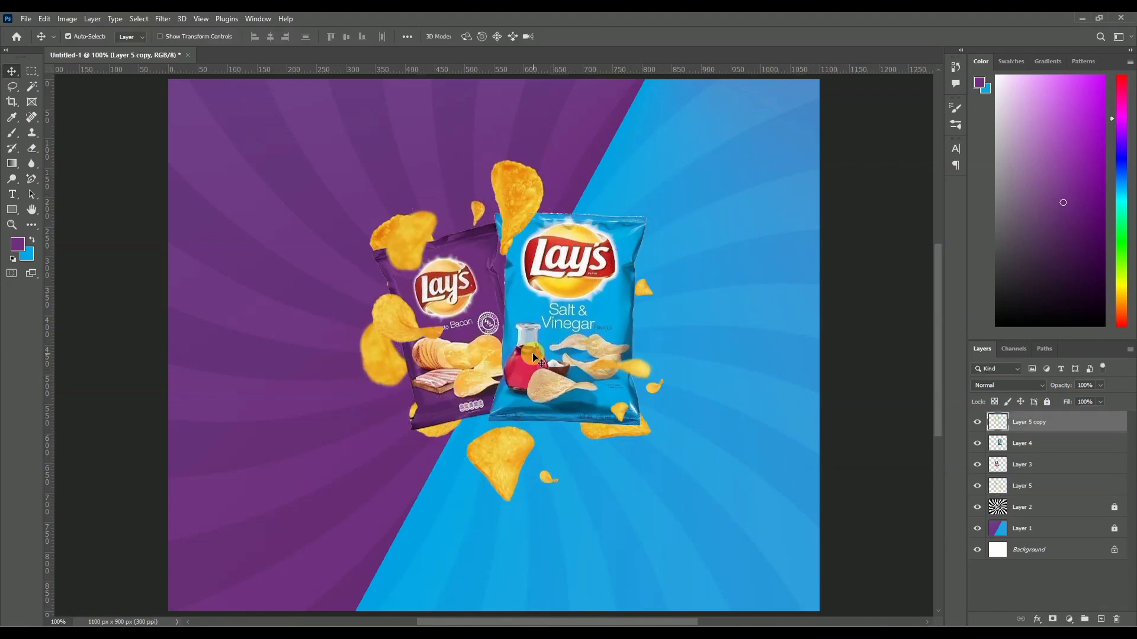
# - Open the blue ring graphic pngwing.com (4).png
pyautogui.hotkey('ctrl', '-')
pyautogui.hotkey('ctrl', 'o')
pyautogui.doubleClick(400, 128)
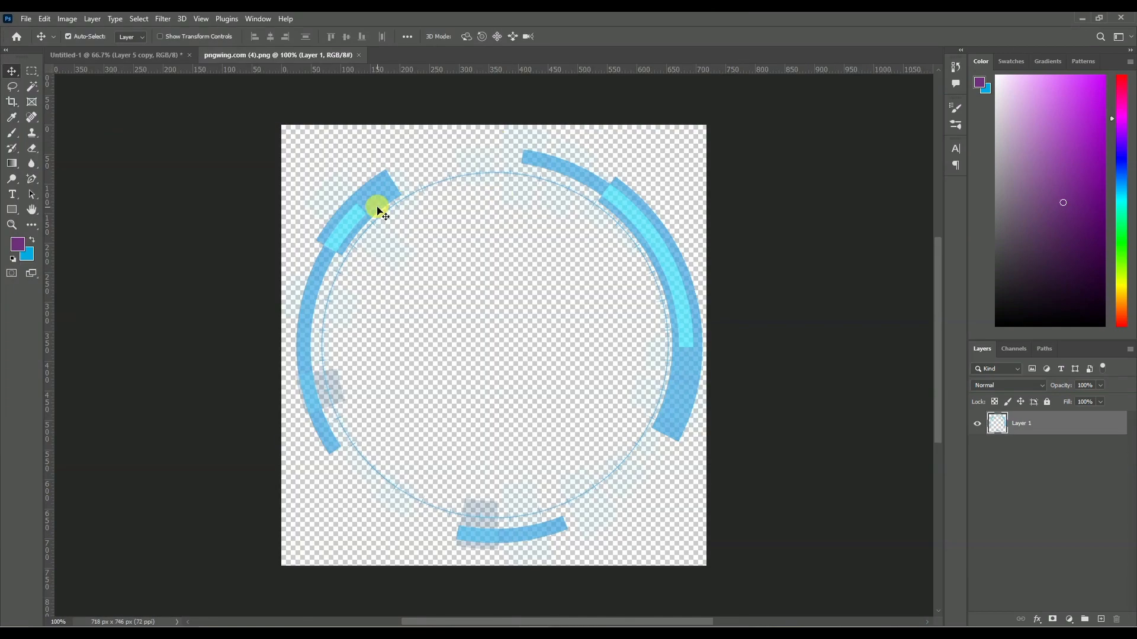
pyautogui.moveTo(377, 210); pyautogui.dragTo(377, 215)
# - Recolour the ring graphic using Hue/Saturation with Hue -172 and Saturation +36
pyautogui.click(67, 19)
pyautogui.moveTo(95, 44)
pyautogui.click(201, 105)
pyautogui.moveTo(700, 118); pyautogui.dragTo(645, 119)
pyautogui.moveTo(700, 145); pyautogui.dragTo(722, 151)
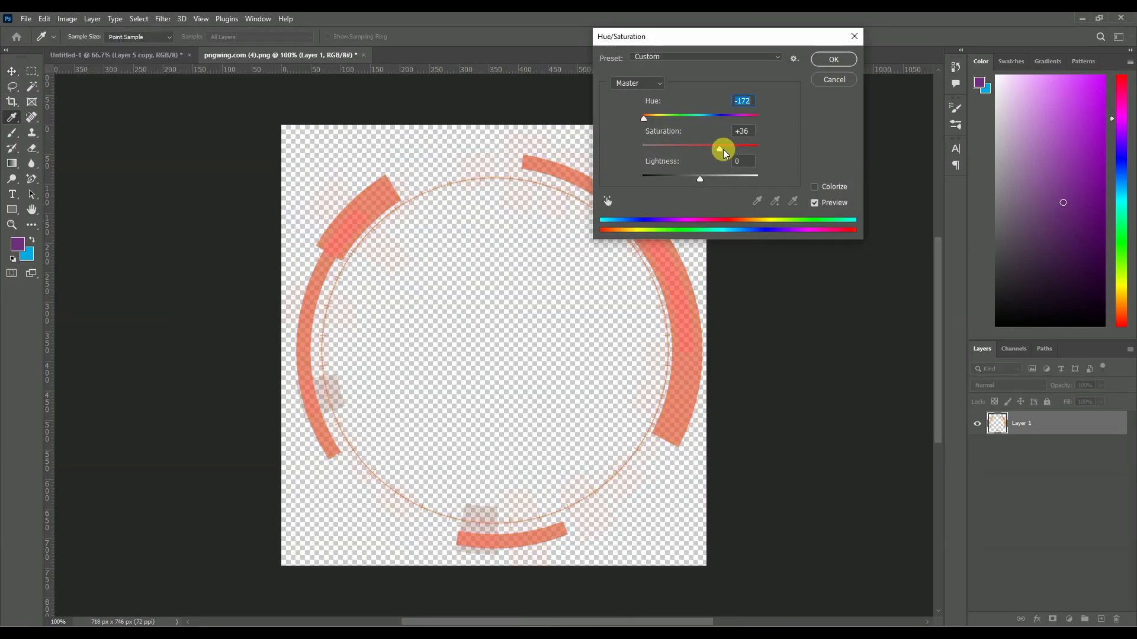
pyautogui.press('Return')
# - Bring the recoloured ring into the poster, close its source file, and enlarge the ring slightly around the bags
pyautogui.moveTo(326, 54); pyautogui.dragTo(518, 102)
pyautogui.moveTo(487, 204); pyautogui.dragTo(343, 296)
pyautogui.click(827, 103)
pyautogui.moveTo(547, 328); pyautogui.dragTo(607, 257)
pyautogui.hotkey('ctrl', 't')
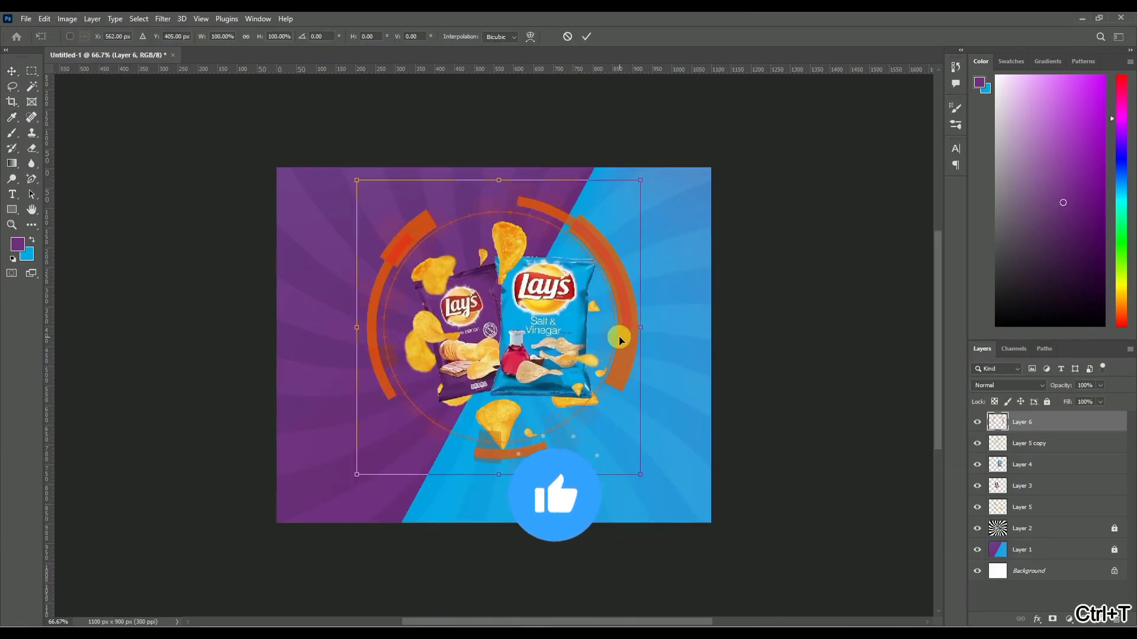
pyautogui.moveTo(620, 340); pyautogui.dragTo(586, 415)
pyautogui.press('Return')
# - Set the foreground colour to white, fill the ring's pixels with it and clear the selection
pyautogui.click(17, 244)
pyautogui.click(406, 393)
pyautogui.click(992, 425)
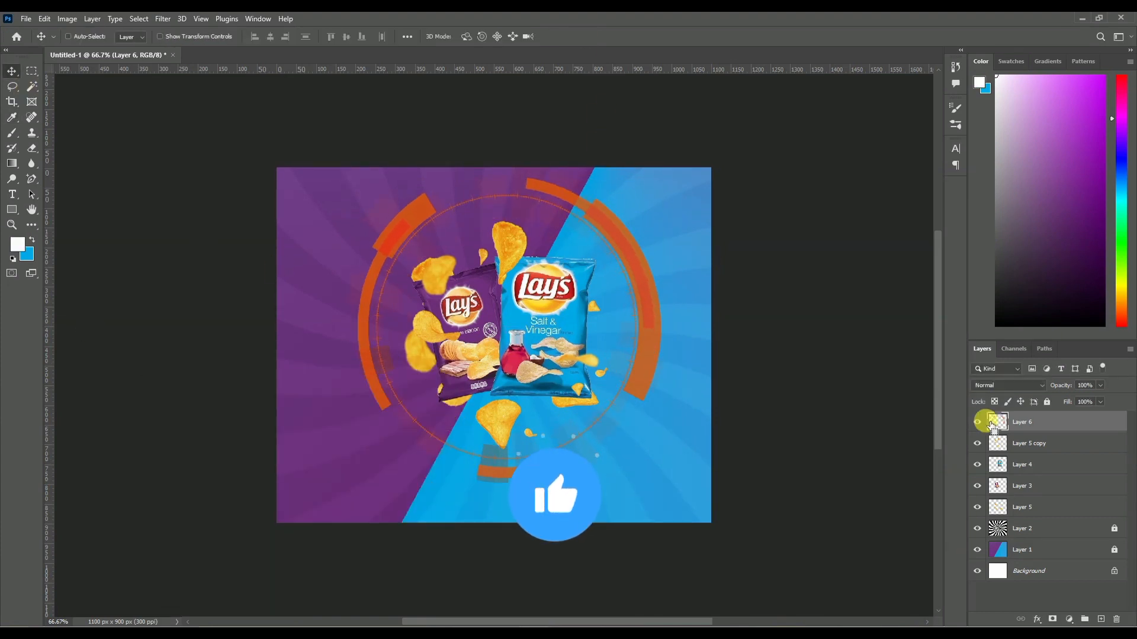
pyautogui.keyDown('ctrl'); pyautogui.click(991, 425); pyautogui.keyUp('ctrl')
pyautogui.hotkey('alt', 'BackSpace')
pyautogui.hotkey('ctrl', 'd')
# - Set the white ring's opacity to 39% and move it slightly down around the bags
pyautogui.click(1100, 385)
pyautogui.moveTo(1101, 398); pyautogui.dragTo(1070, 399)
pyautogui.click(787, 335)
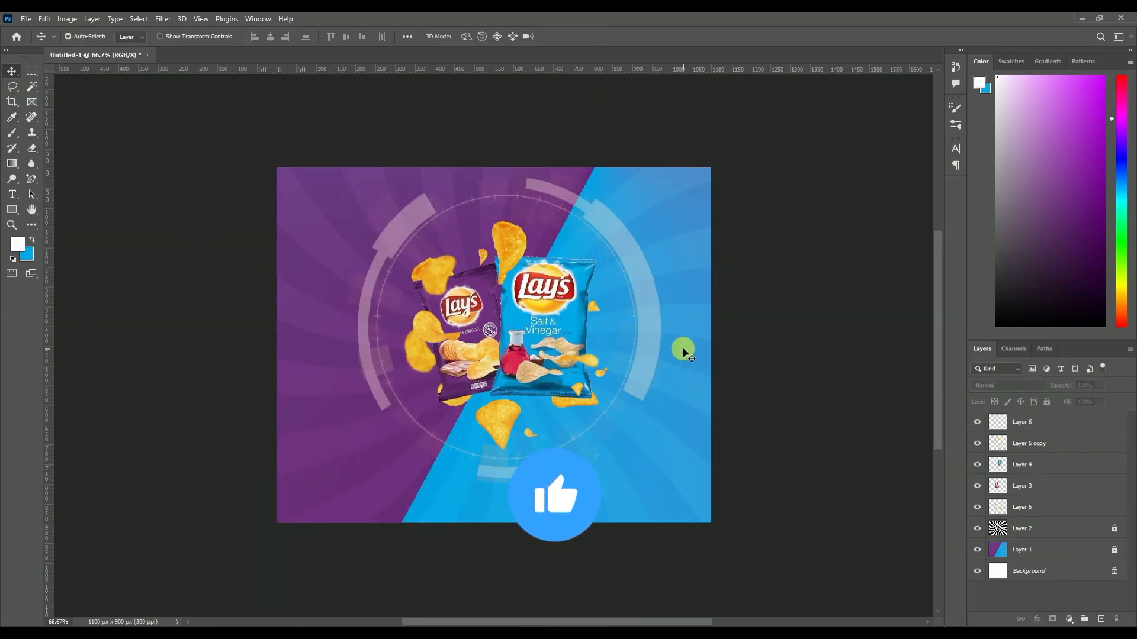
pyautogui.moveTo(684, 352); pyautogui.dragTo(680, 371)
# - Open the Lay's logo file png-clipart-logo-lay-s-potato-chip-brand-trademark-lays.png
pyautogui.click(26, 19)
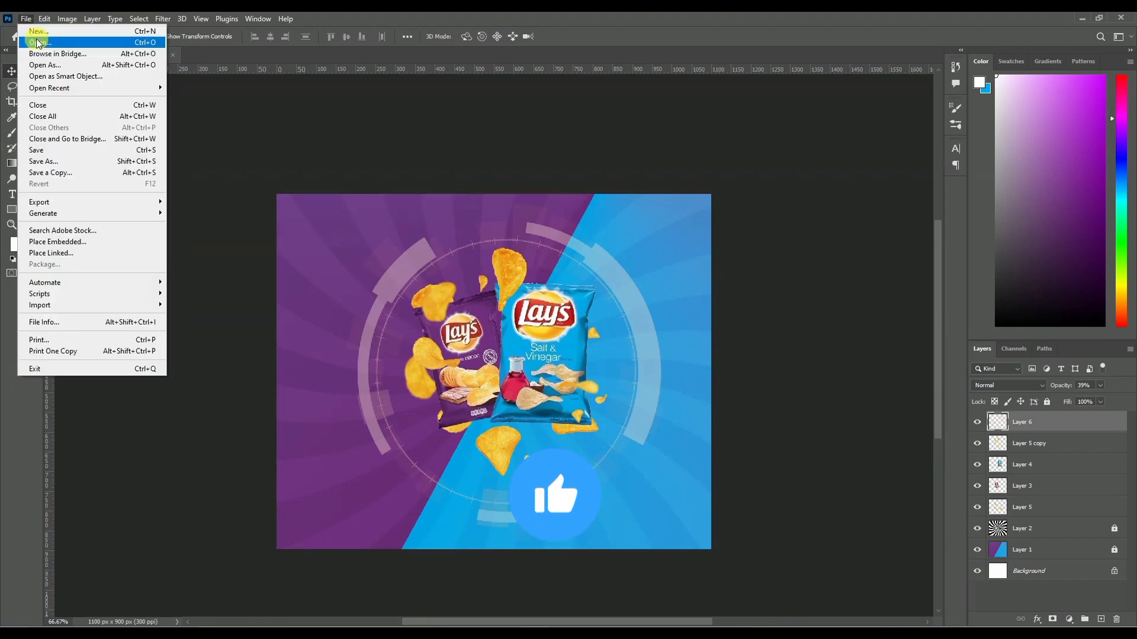
pyautogui.click(35, 40)
pyautogui.click(205, 132)
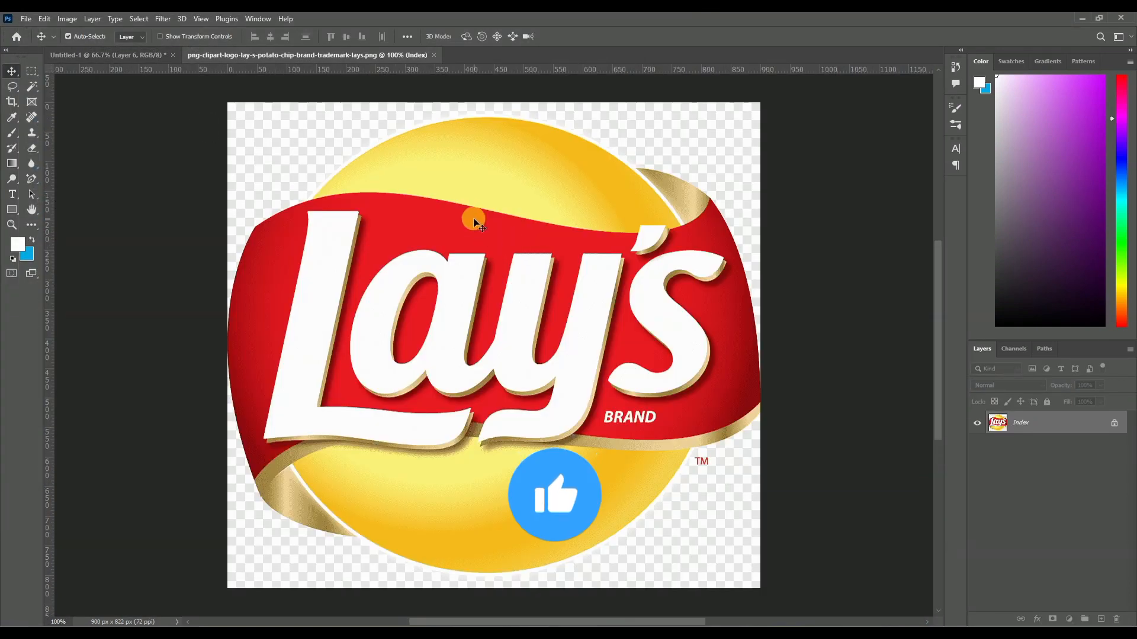
pyautogui.moveTo(471, 231); pyautogui.dragTo(506, 302)
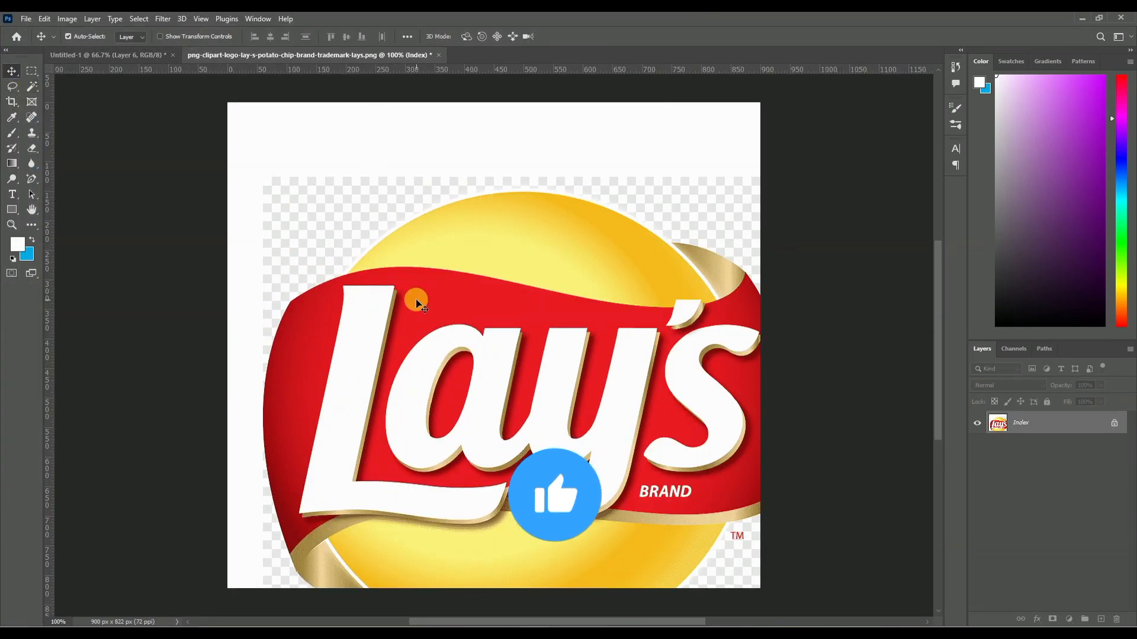
pyautogui.moveTo(415, 299)
pyautogui.mouseDown()
pyautogui.moveTo(392, 236)
pyautogui.moveTo(413, 269)
pyautogui.moveTo(415, 303)
pyautogui.mouseUp()
# - Select the checkered area around the logo with the Magic Wand and invert the selection to the logo itself
pyautogui.click(32, 86)
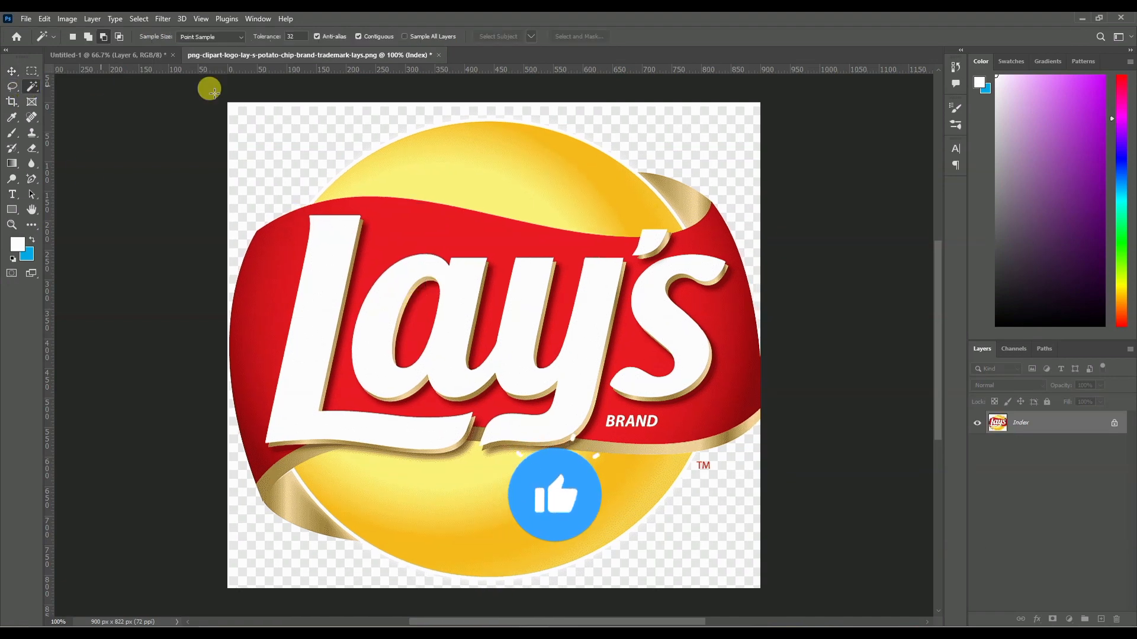
pyautogui.click(285, 144)
pyautogui.hotkey('ctrl', 'shift', 'i')
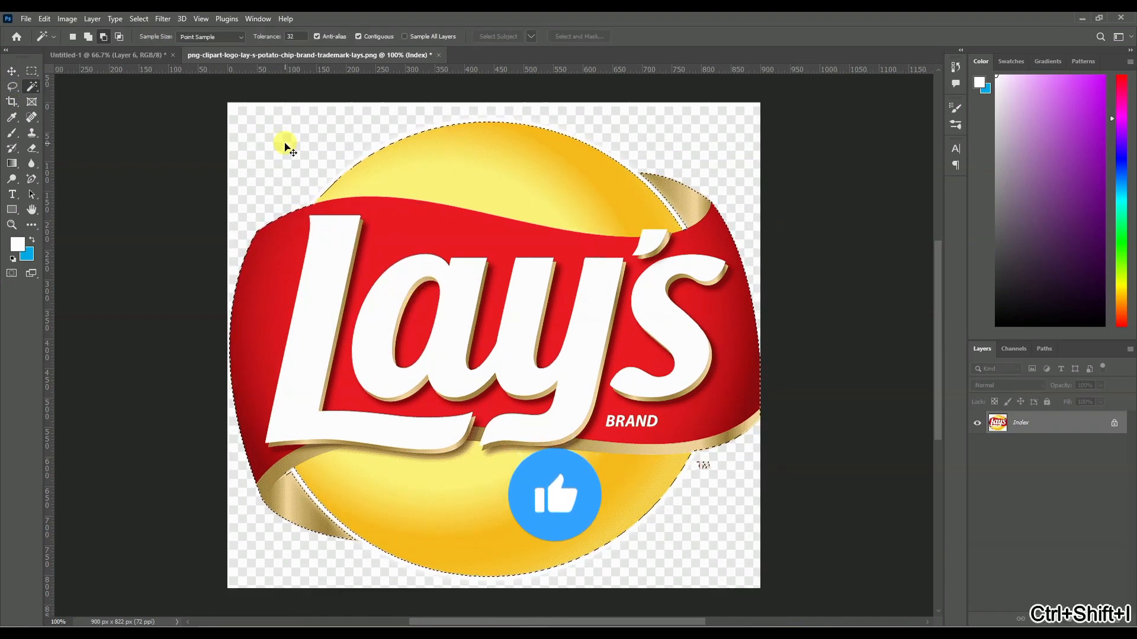
# - Detach the logo document into its own window, move the selected logo into the poster and close the logo file
pyautogui.moveTo(360, 54); pyautogui.dragTo(533, 127)
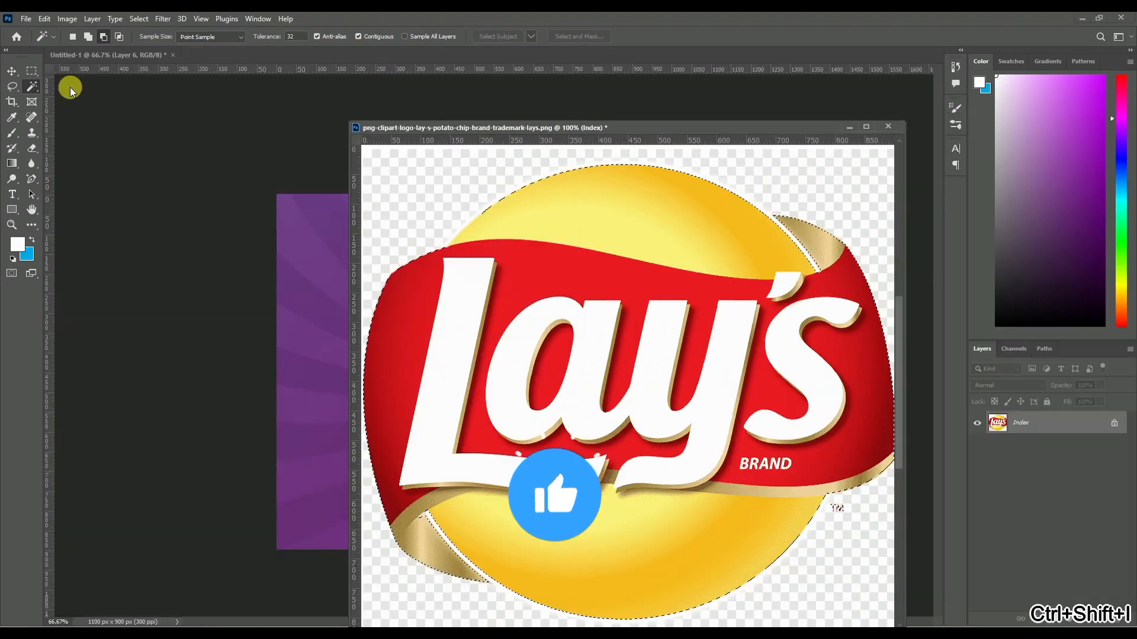
pyautogui.click(12, 71)
pyautogui.moveTo(559, 245); pyautogui.dragTo(296, 269)
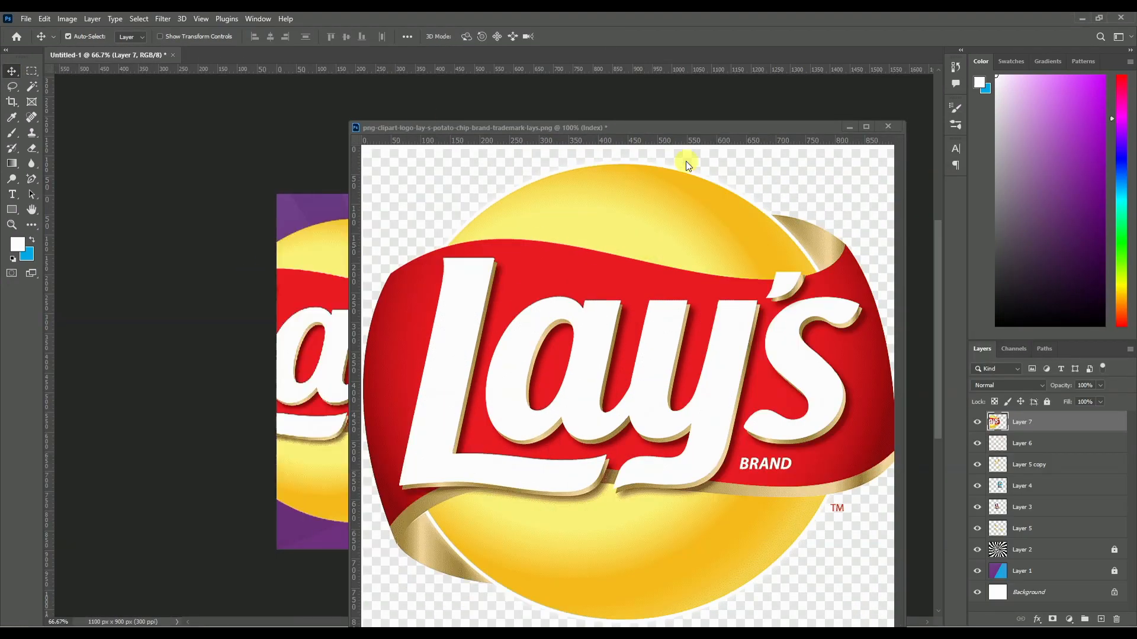
pyautogui.click(893, 128)
pyautogui.click(572, 247)
# - Scale the Lay's logo down to a small badge in the poster's upper-left corner
pyautogui.moveTo(384, 413); pyautogui.dragTo(499, 421)
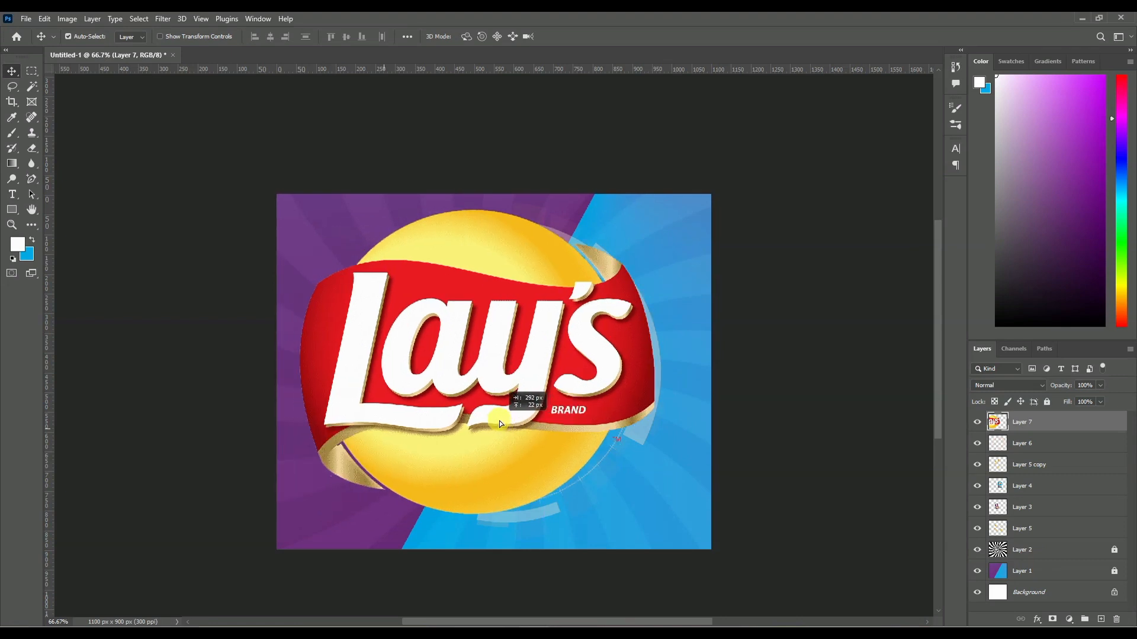
pyautogui.hotkey('ctrl', 't')
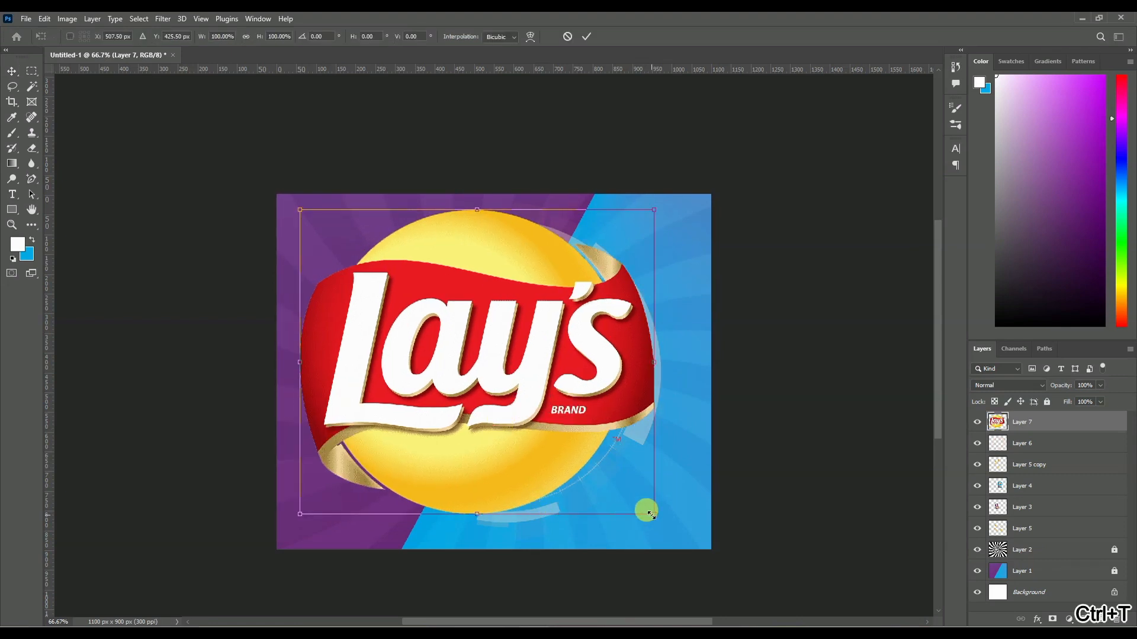
pyautogui.moveTo(652, 514); pyautogui.dragTo(319, 225)
pyautogui.click(591, 37)
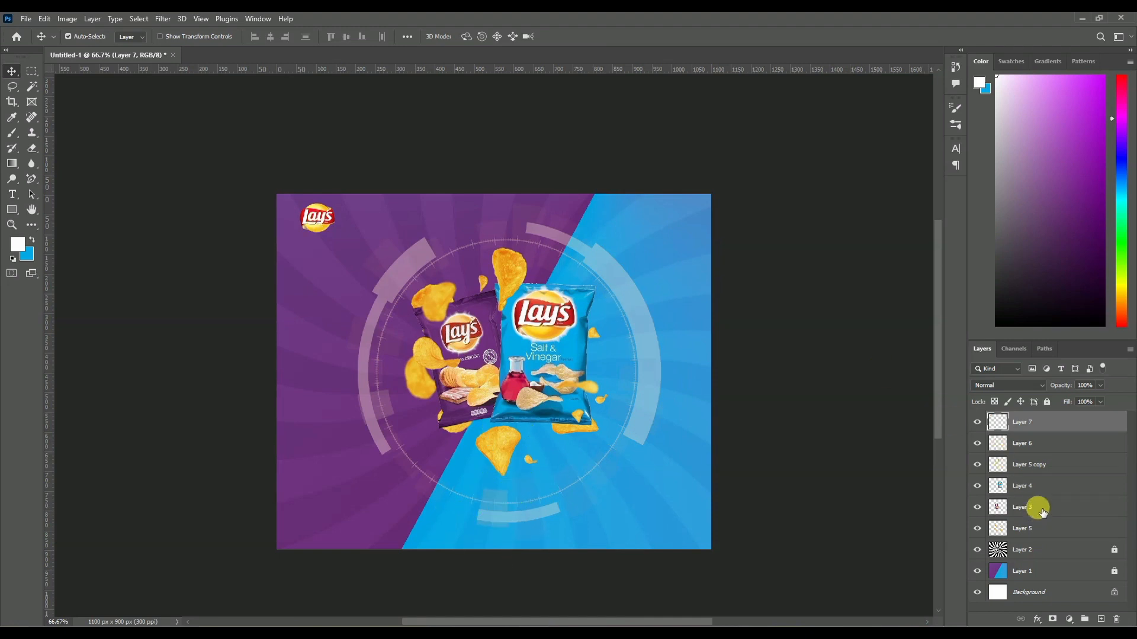
# - Try stacking the purple bag in front of the blue bag, and undo the reordering
pyautogui.moveTo(1038, 506); pyautogui.dragTo(1039, 487)
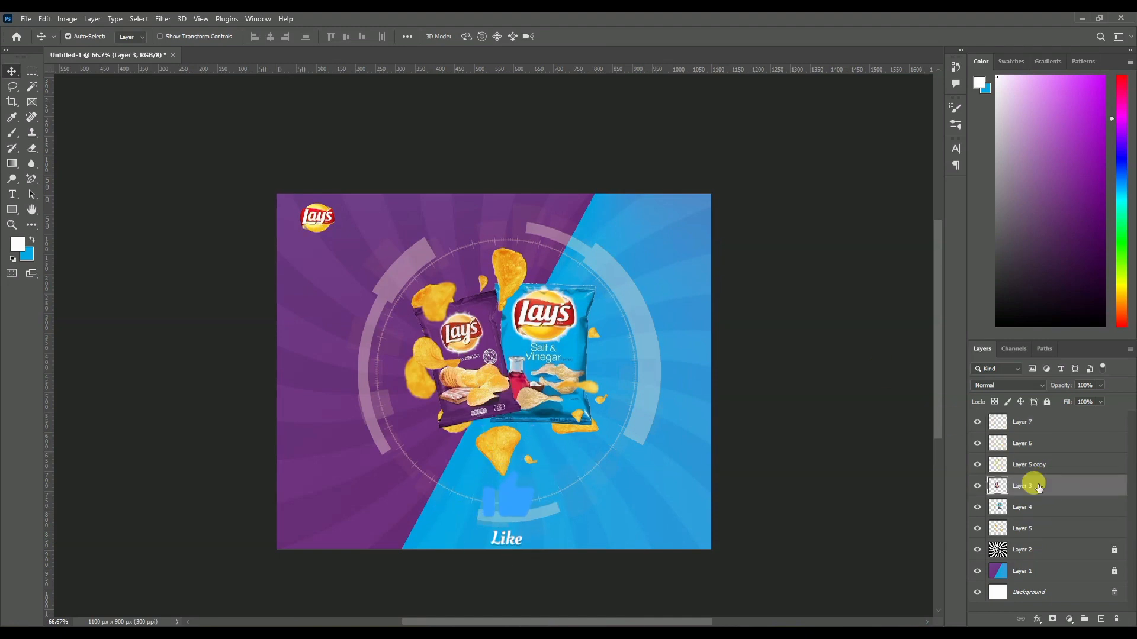
pyautogui.hotkey('ctrl', 'z')
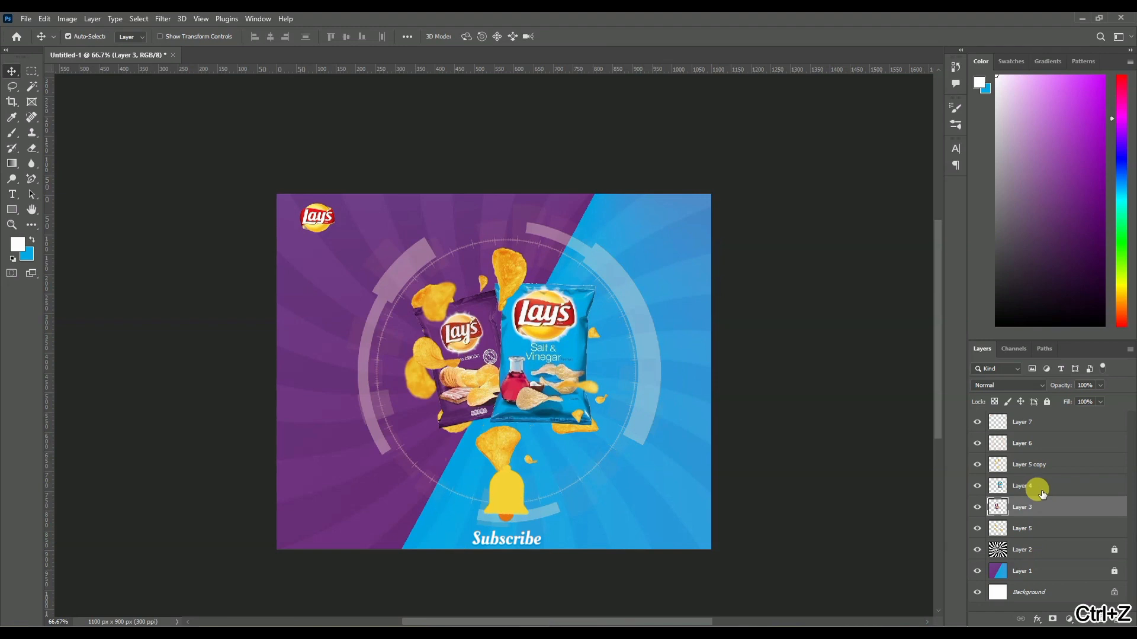
pyautogui.click(1042, 494)
pyautogui.click(1030, 531)
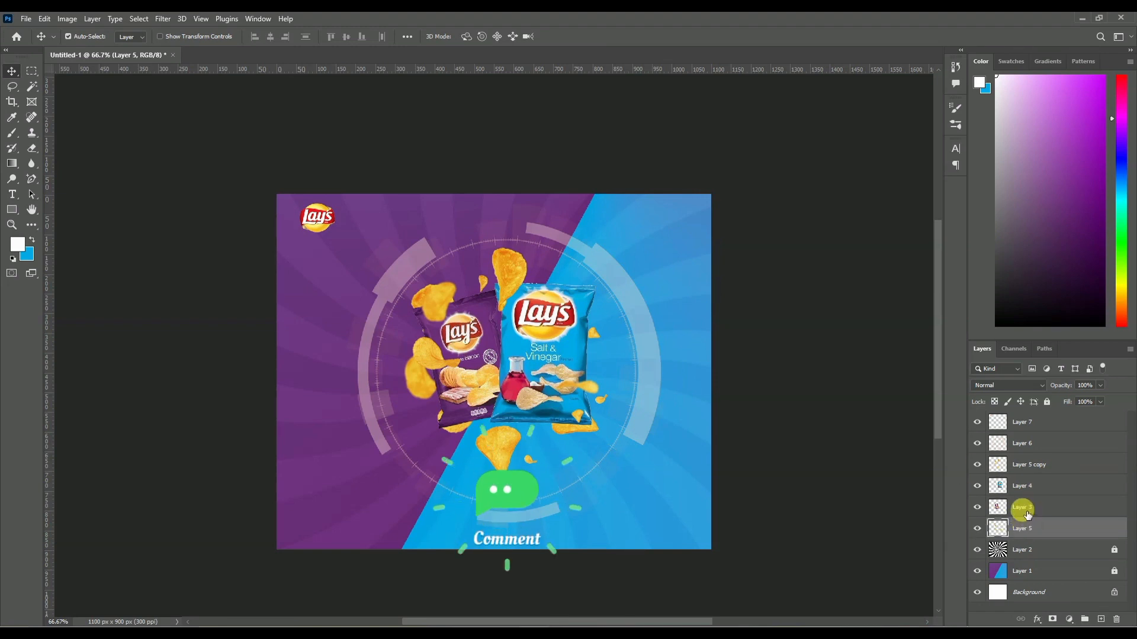
pyautogui.moveTo(1020, 507)
pyautogui.mouseDown()
pyautogui.moveTo(1022, 488)
pyautogui.moveTo(1020, 507)
pyautogui.mouseUp()
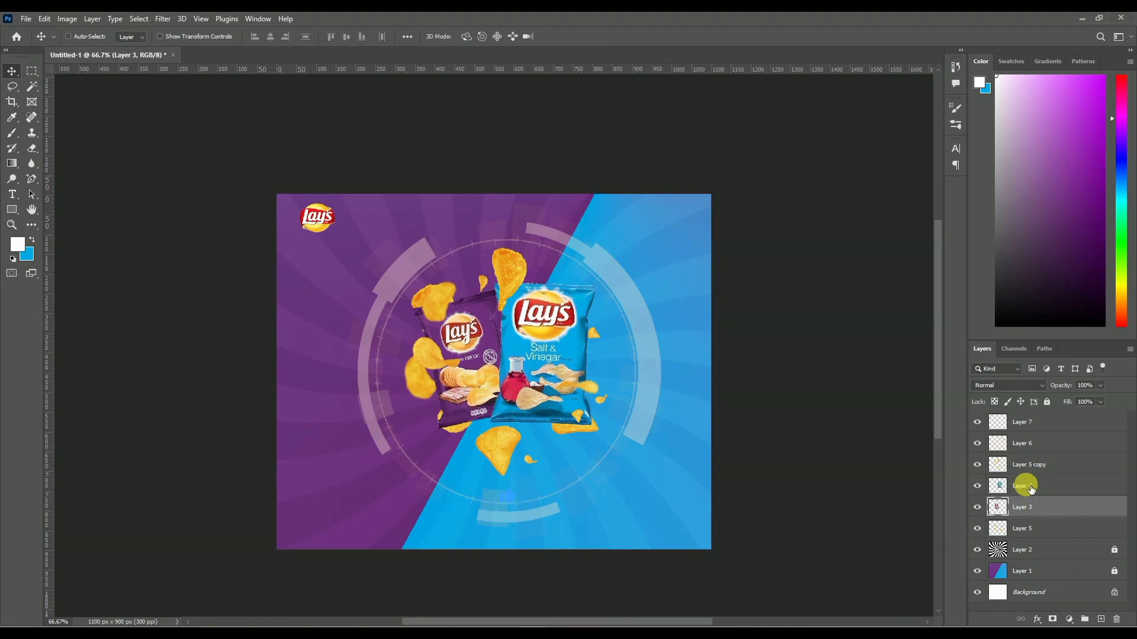
pyautogui.keyDown('shift'); pyautogui.click(1031, 486); pyautogui.keyUp('shift')
pyautogui.keyDown('shift'); pyautogui.click(1025, 448); pyautogui.keyUp('shift')
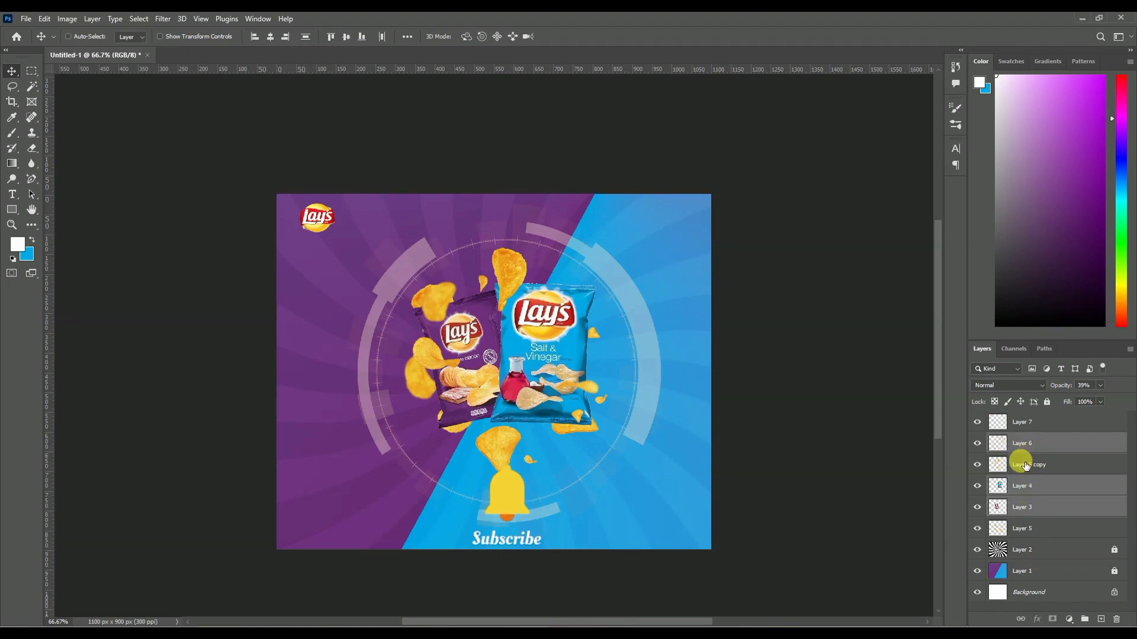
pyautogui.hotkey('ctrl', 't')
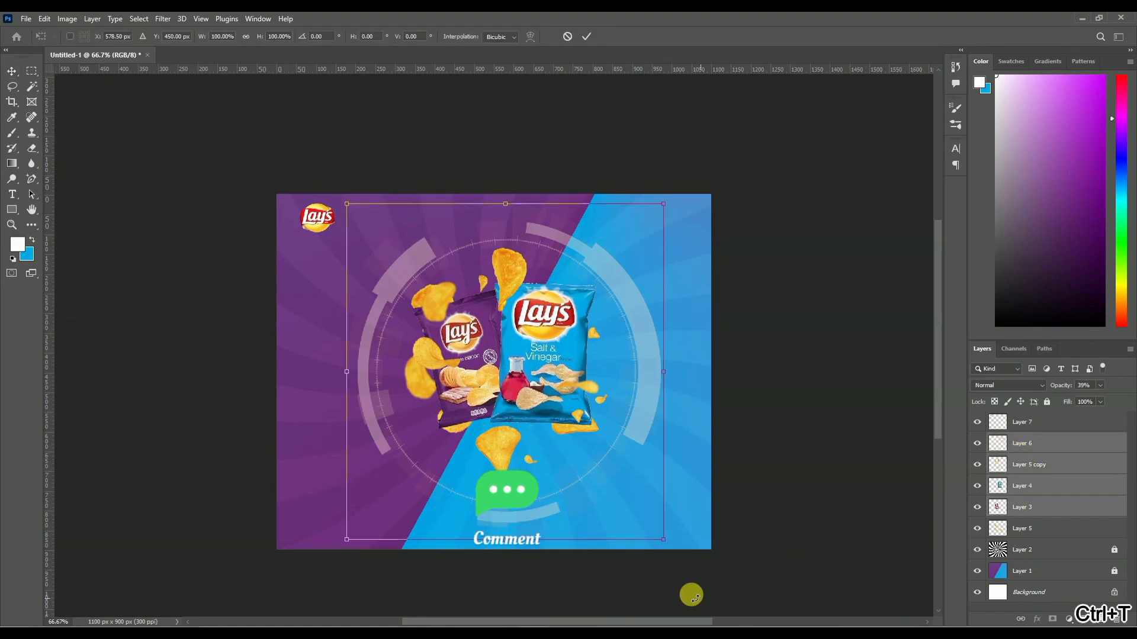
pyautogui.moveTo(664, 541); pyautogui.dragTo(696, 567)
pyautogui.hotkey('ctrl', 'z')
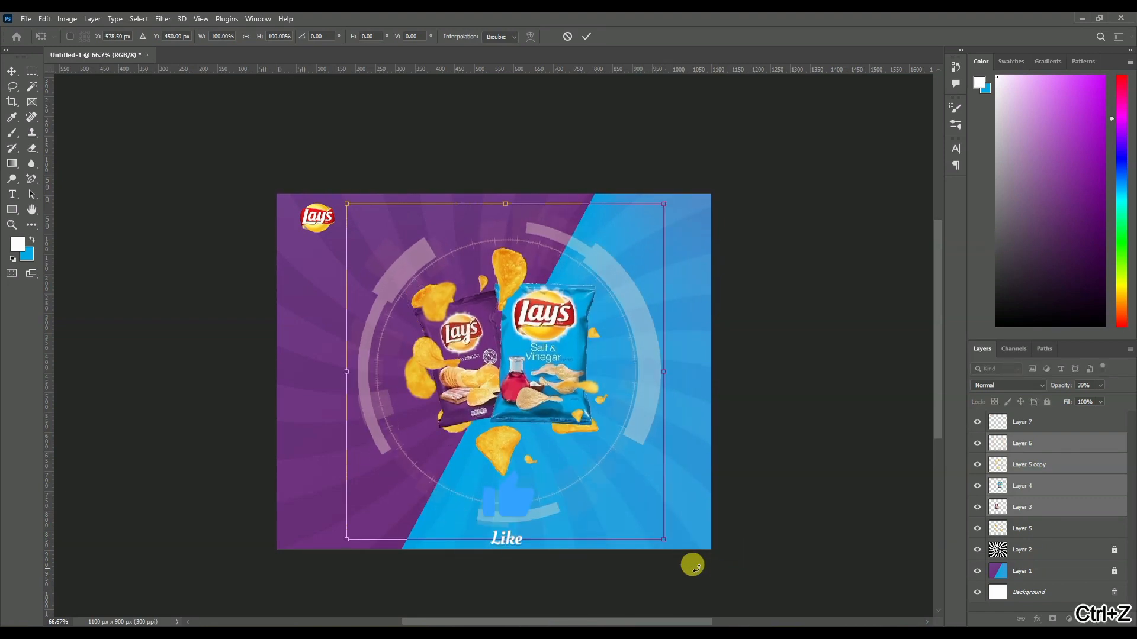
pyautogui.click(567, 38)
# - Enlarge both chip bags and the front chips layer (Layer 5 copy) together, and centre them inside the ring
pyautogui.click(977, 445)
pyautogui.click(977, 445)
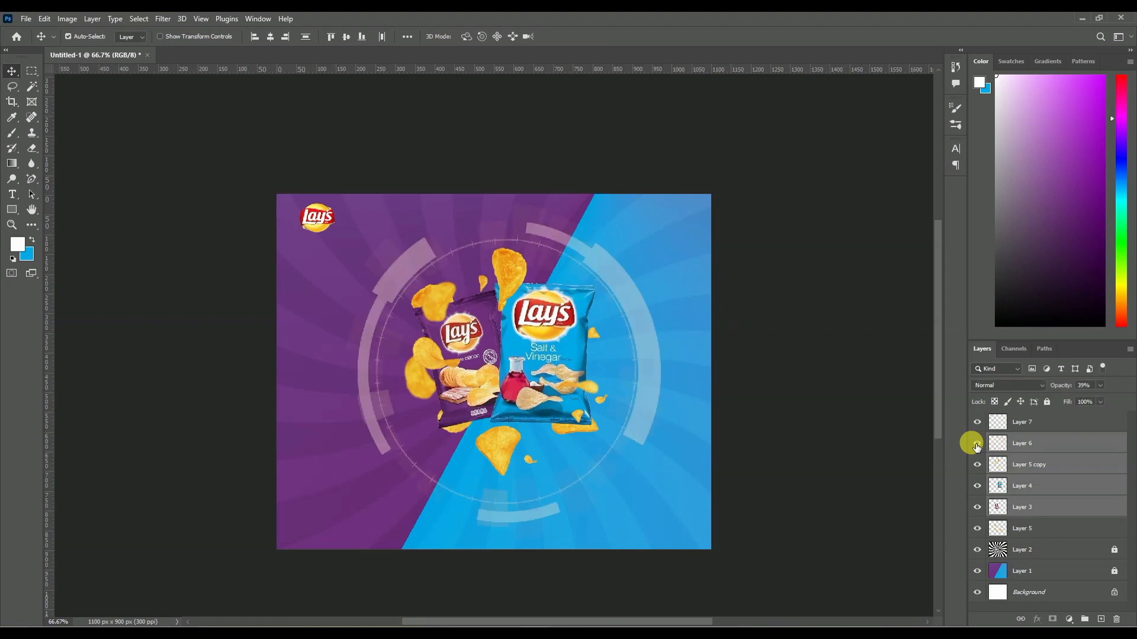
pyautogui.click(1023, 449)
pyautogui.click(1026, 467)
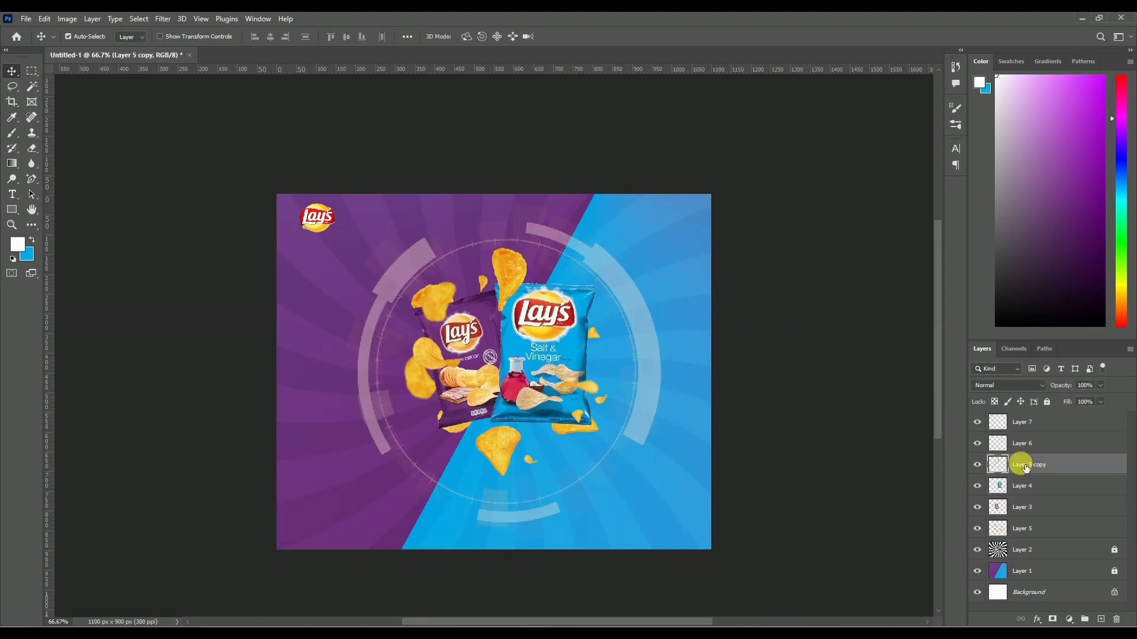
pyautogui.keyDown('ctrl'); pyautogui.click(1027, 486); pyautogui.keyUp('ctrl')
pyautogui.keyDown('ctrl'); pyautogui.click(1021, 506); pyautogui.keyUp('ctrl')
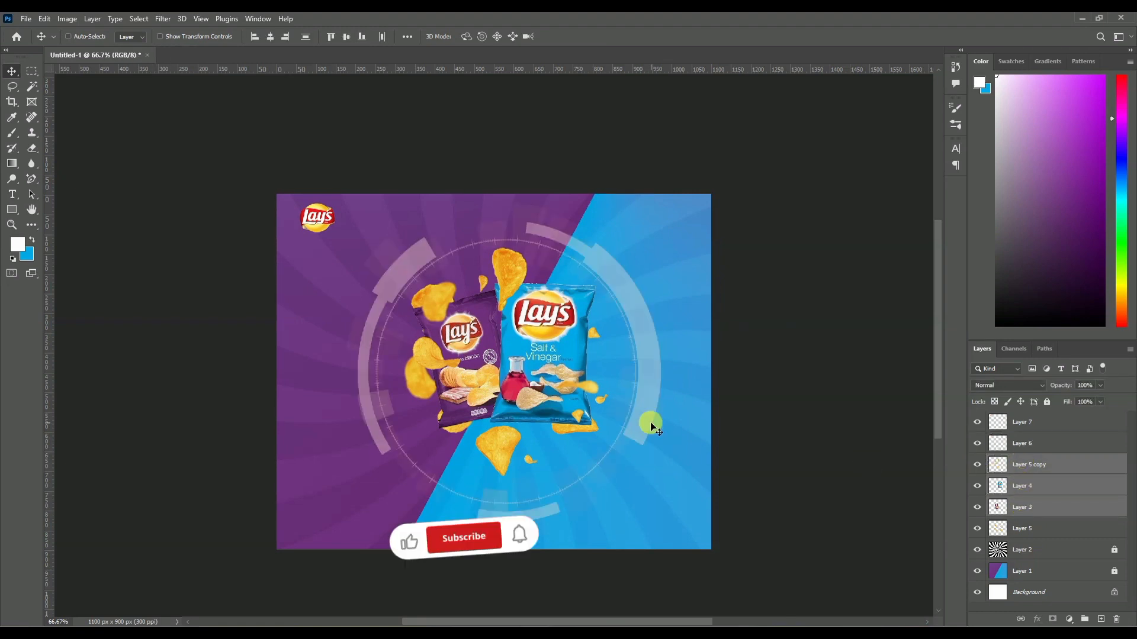
pyautogui.hotkey('ctrl', 't')
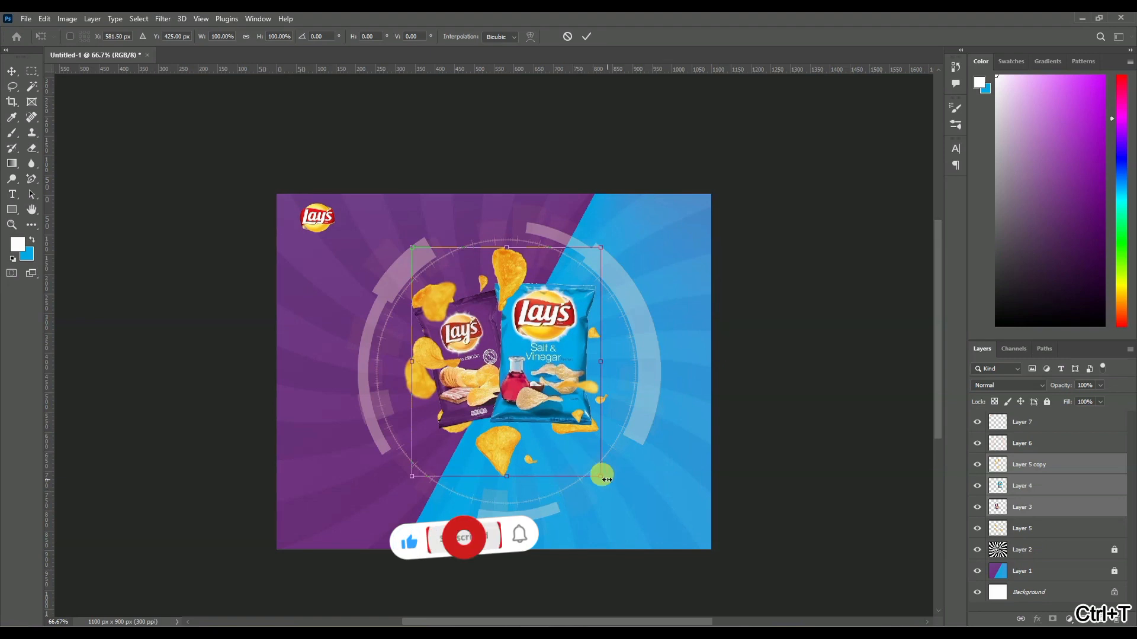
pyautogui.moveTo(599, 473); pyautogui.dragTo(623, 504)
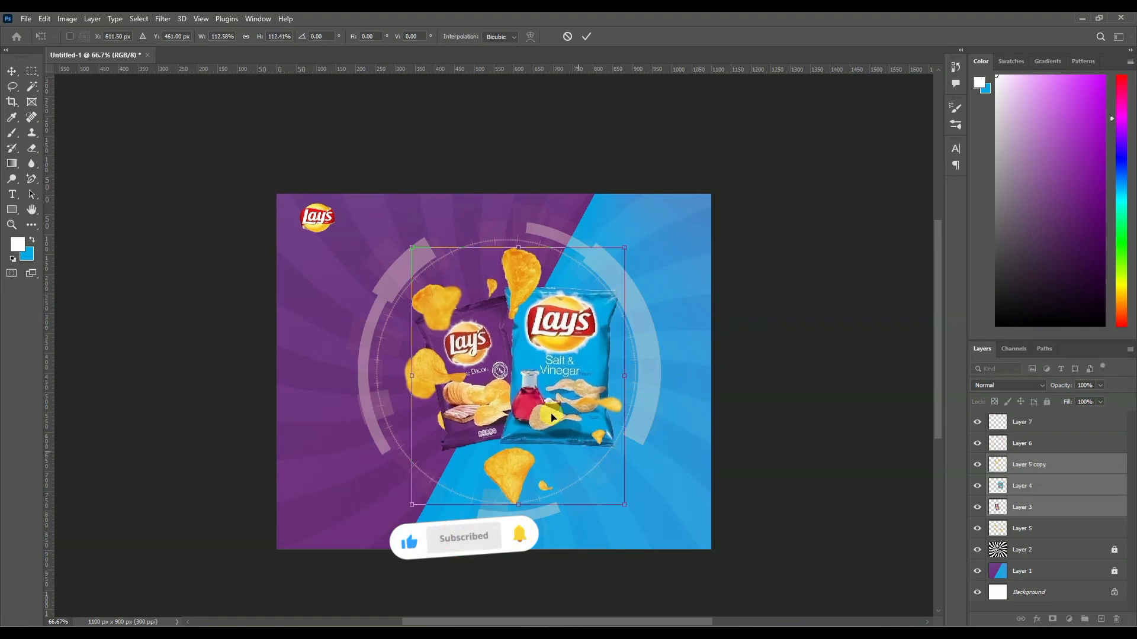
pyautogui.moveTo(535, 413); pyautogui.dragTo(526, 408)
pyautogui.moveTo(403, 500); pyautogui.dragTo(381, 514)
pyautogui.click(586, 36)
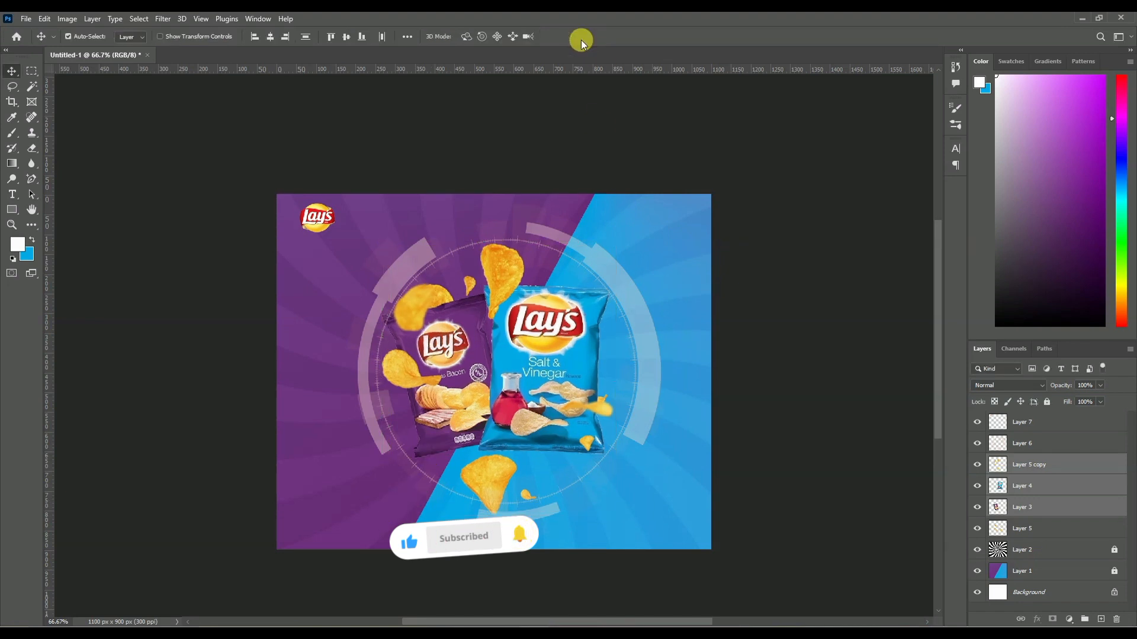
pyautogui.moveTo(565, 318); pyautogui.dragTo(572, 315)
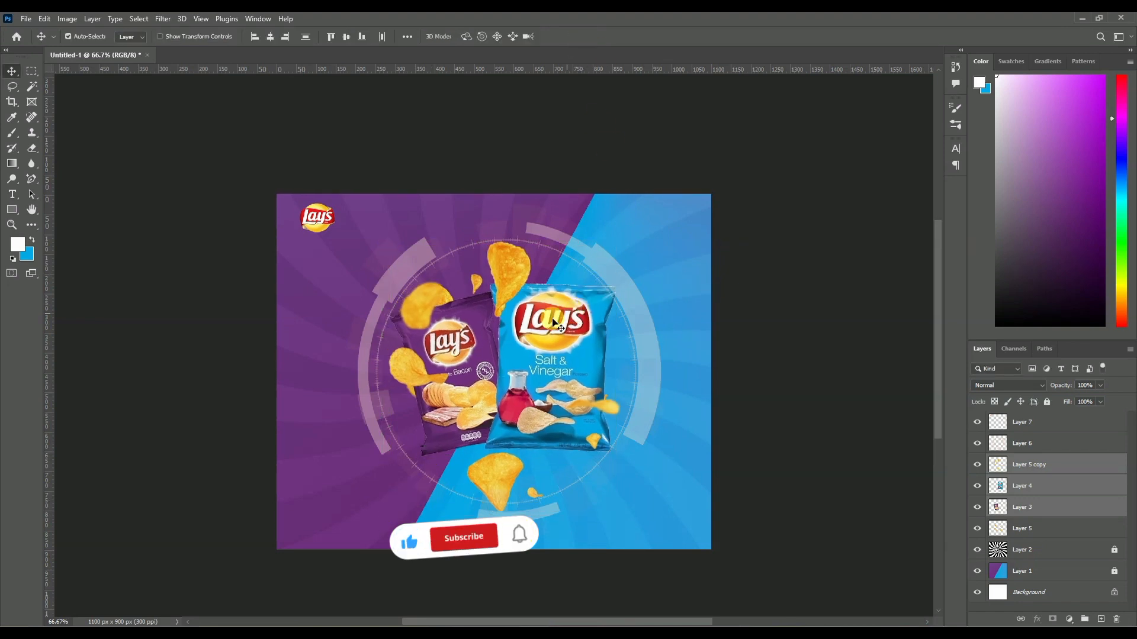
pyautogui.click(186, 111)
pyautogui.click(27, 19)
pyautogui.click(37, 42)
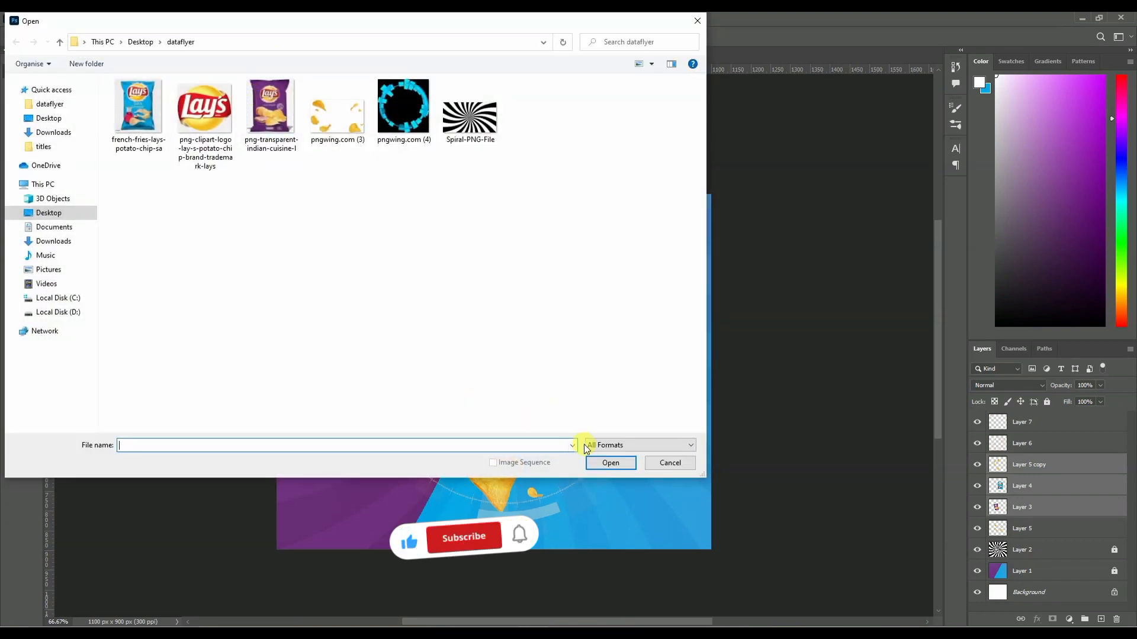
pyautogui.click(590, 445)
pyautogui.click(499, 347)
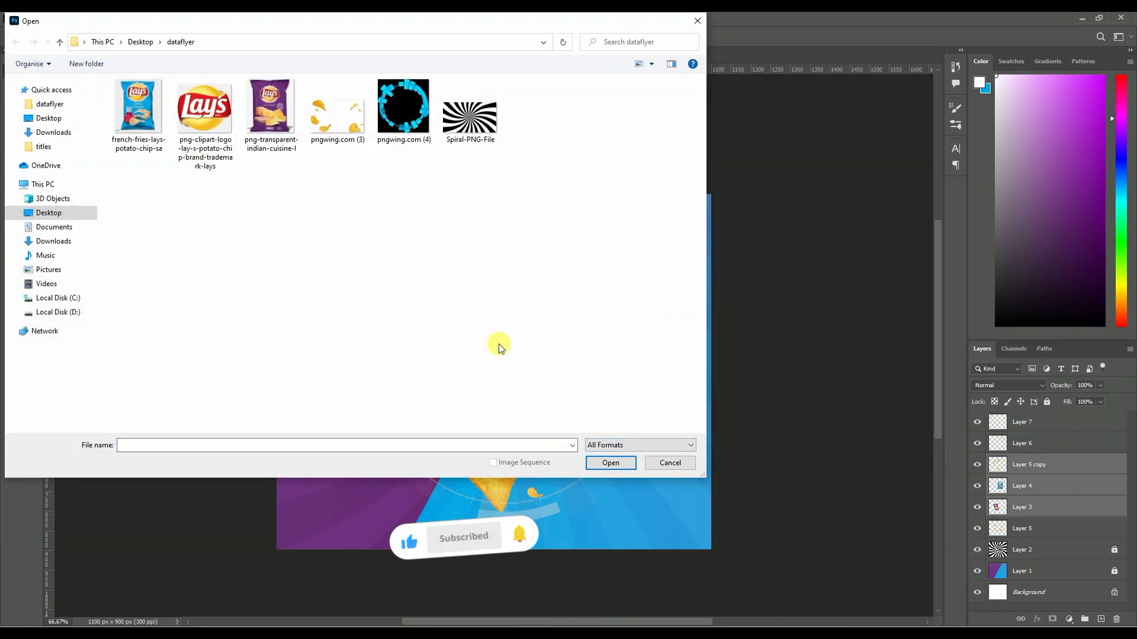
pyautogui.click(666, 462)
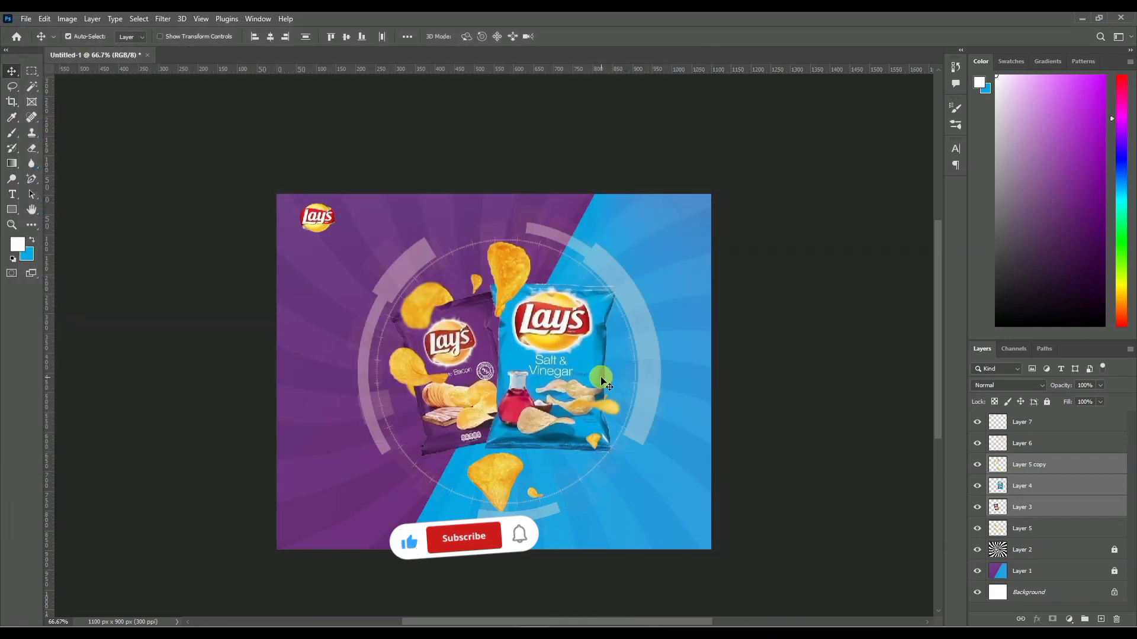
# - Add the headline "DIFFERENT FLAVOURS" above the chip bags and set its font to Gila
pyautogui.click(10, 193)
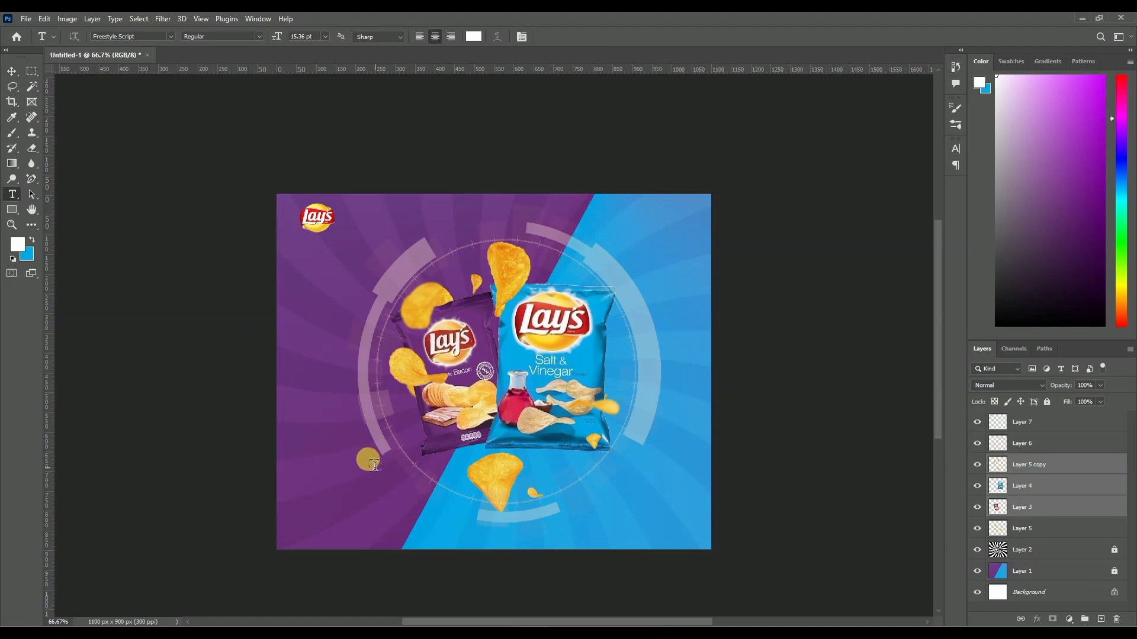
pyautogui.click(457, 206)
pyautogui.write('DIFFERENT FLAVOURS')
pyautogui.hotkey('ctrl', 'a')
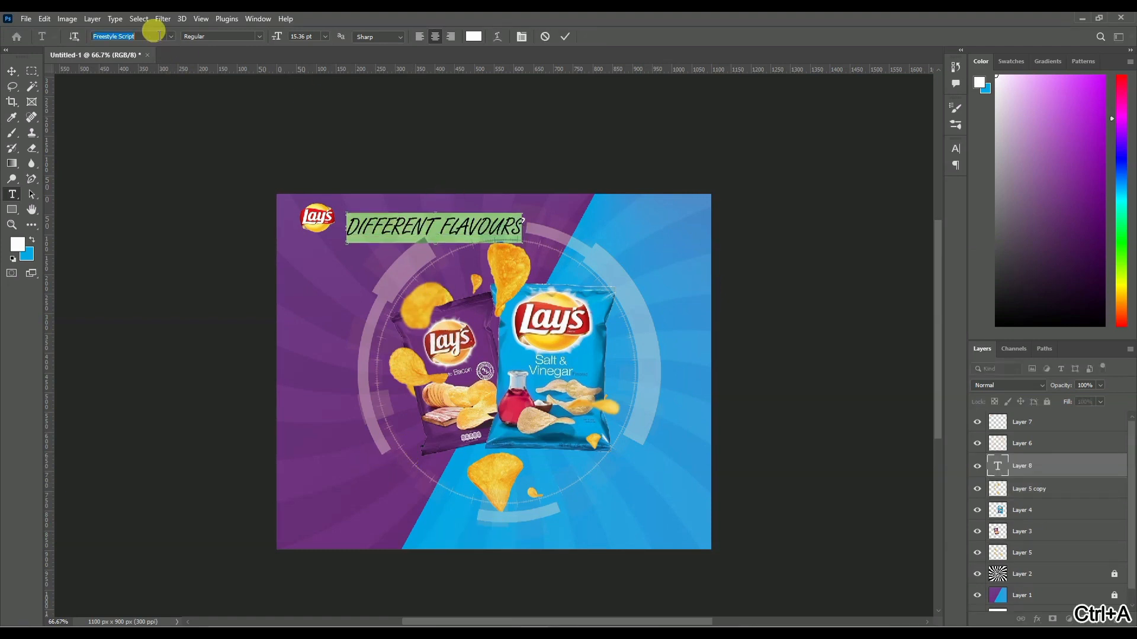
pyautogui.write('GIL')
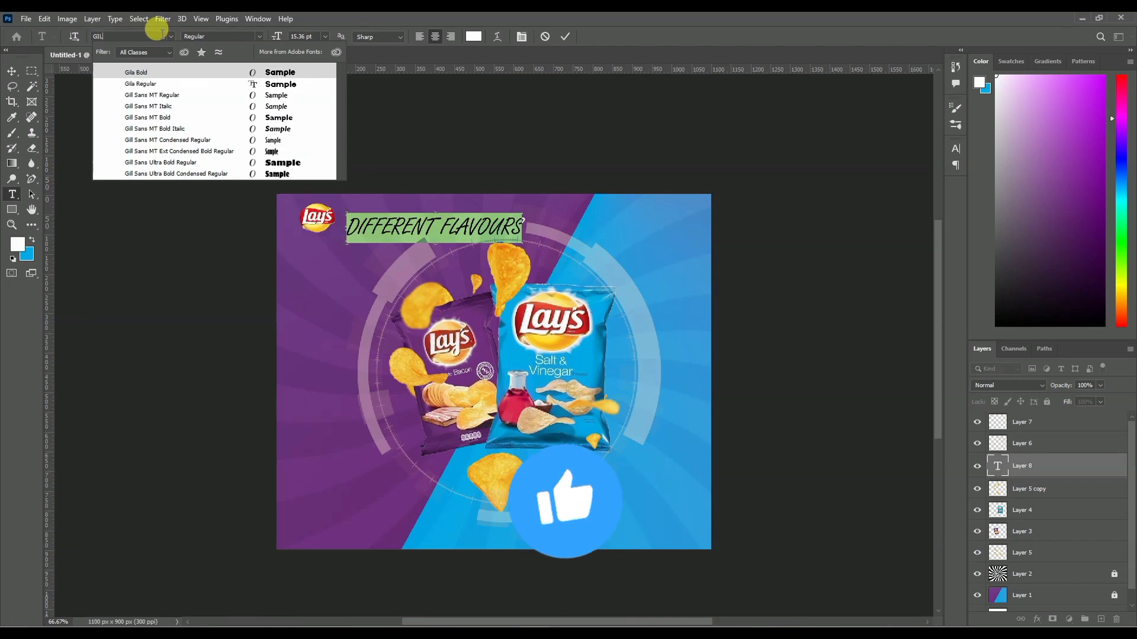
pyautogui.press('Return')
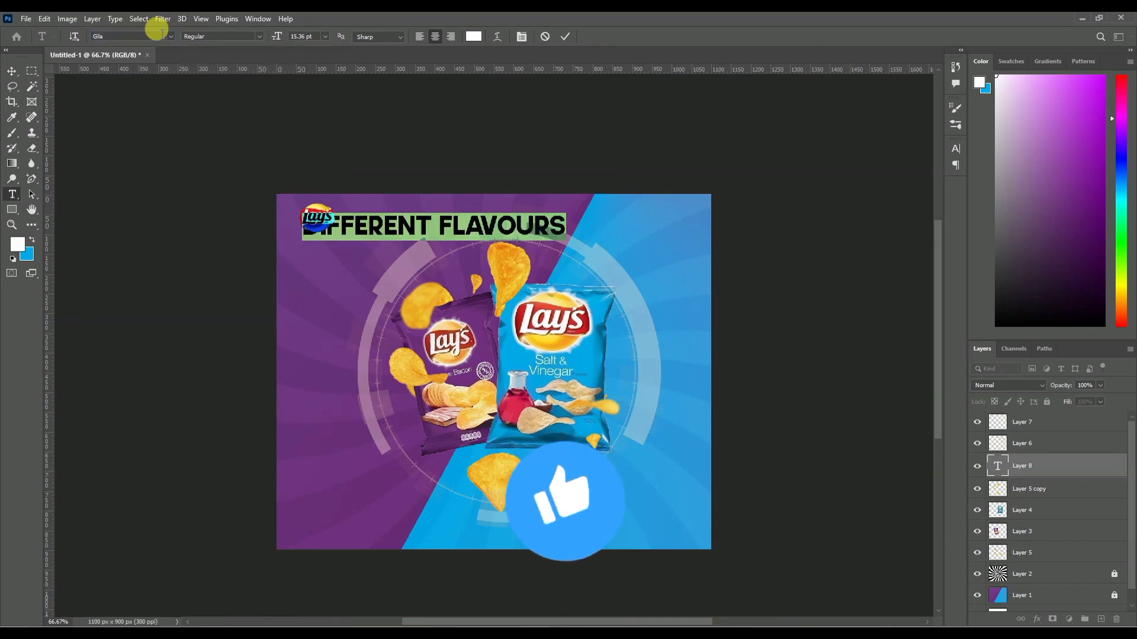
# - Centre the headline over the chip bags and reduce its font size to 11 pt
pyautogui.moveTo(489, 278); pyautogui.dragTo(565, 278)
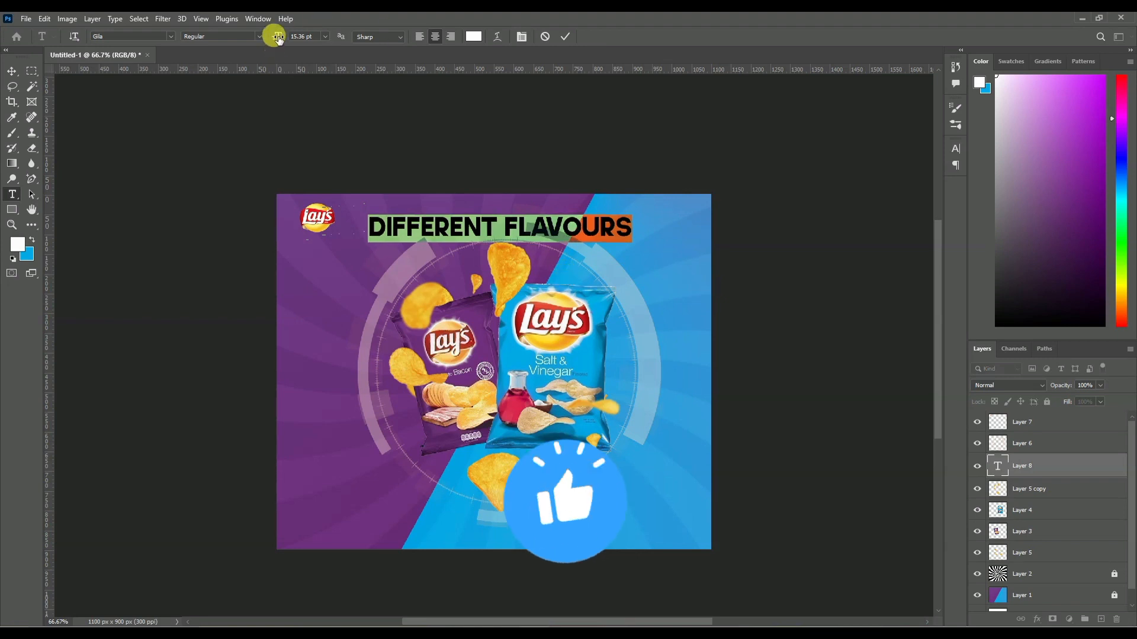
pyautogui.moveTo(278, 39); pyautogui.dragTo(275, 40)
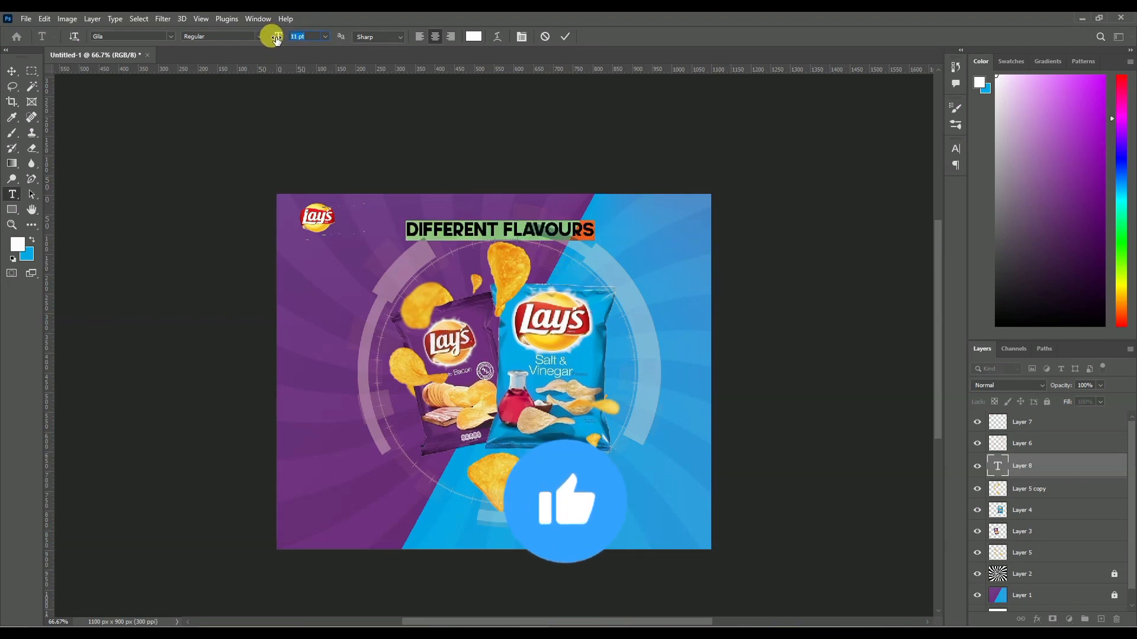
pyautogui.click(564, 35)
# - Extend the headline to "DIFFERENT FLAVOURS FOR" and nudge it slightly up to stay centred above the bags
pyautogui.click(598, 231)
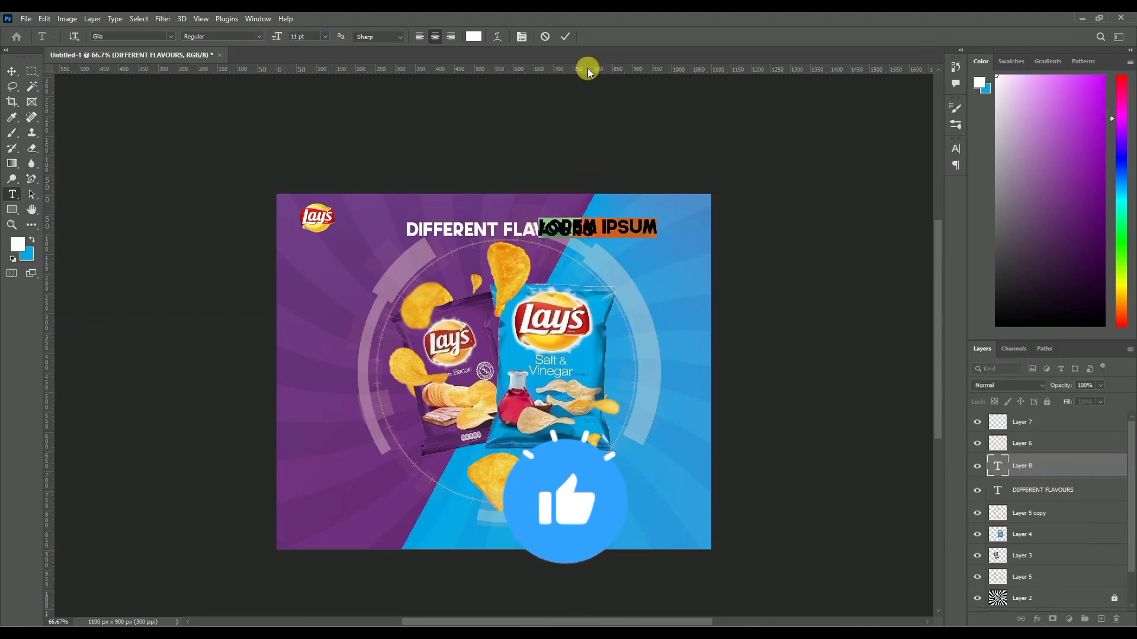
pyautogui.click(543, 36)
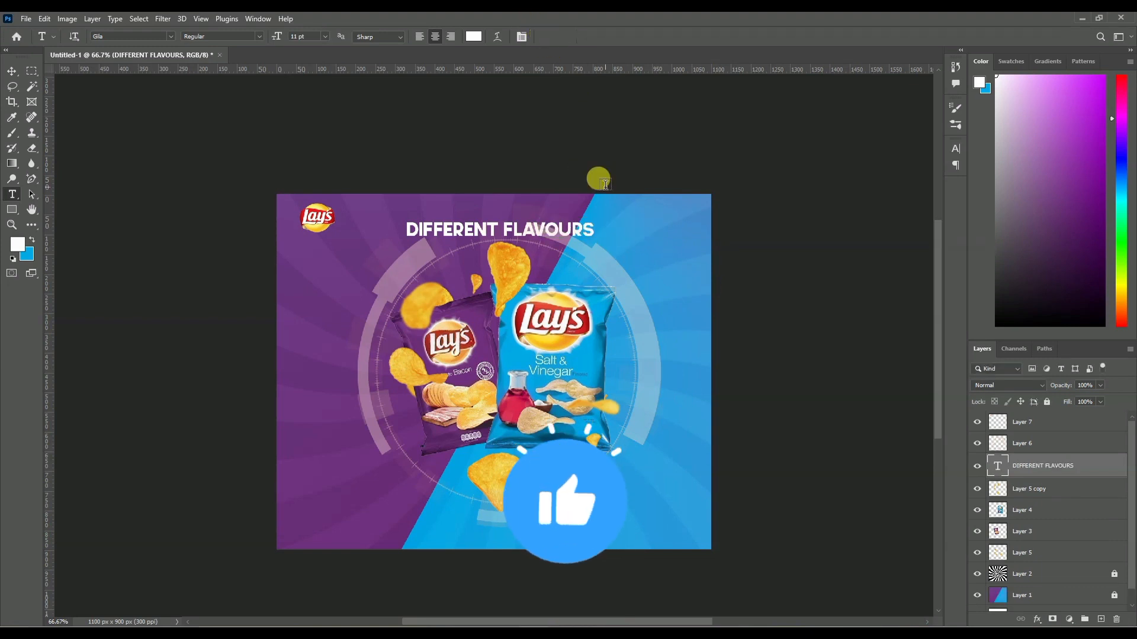
pyautogui.write('FOR')
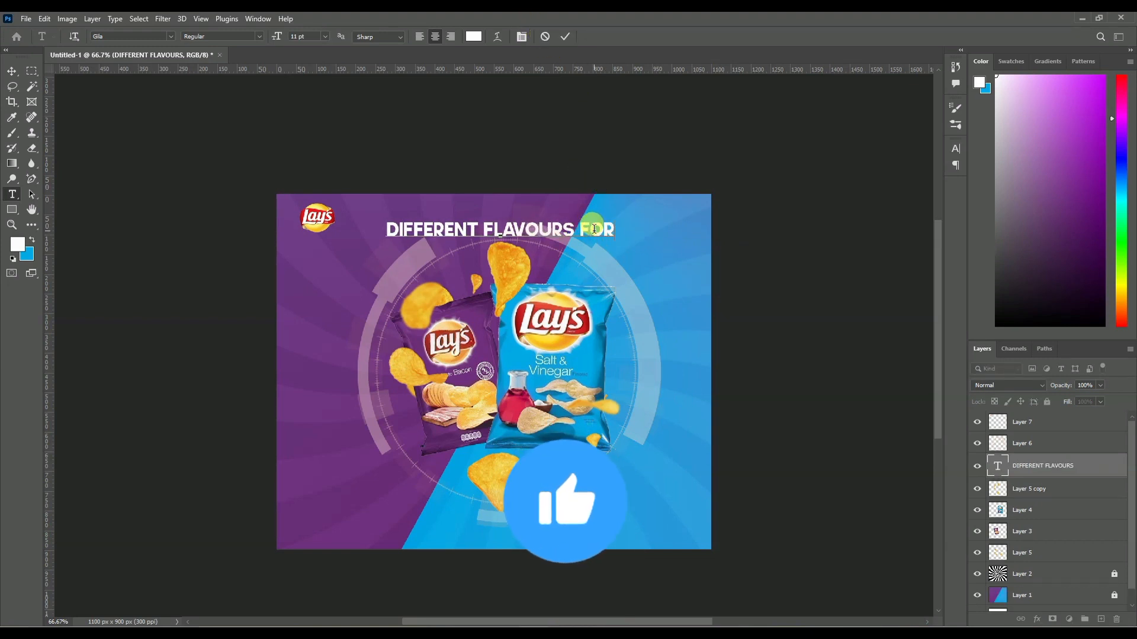
pyautogui.click(595, 277)
pyautogui.moveTo(594, 280); pyautogui.dragTo(595, 278)
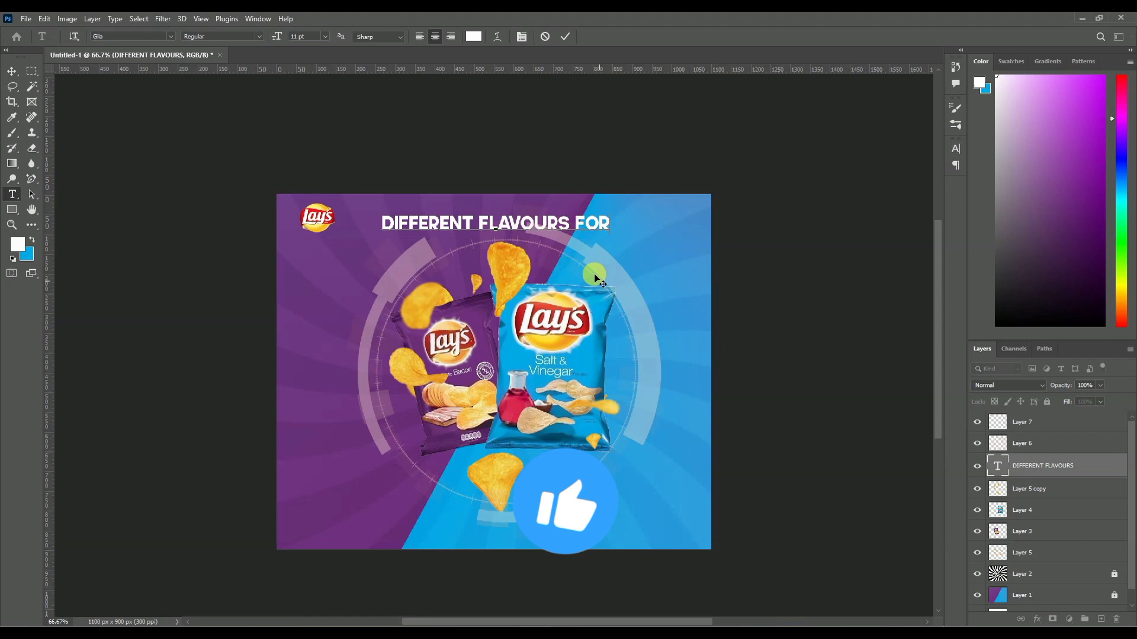
pyautogui.click(569, 36)
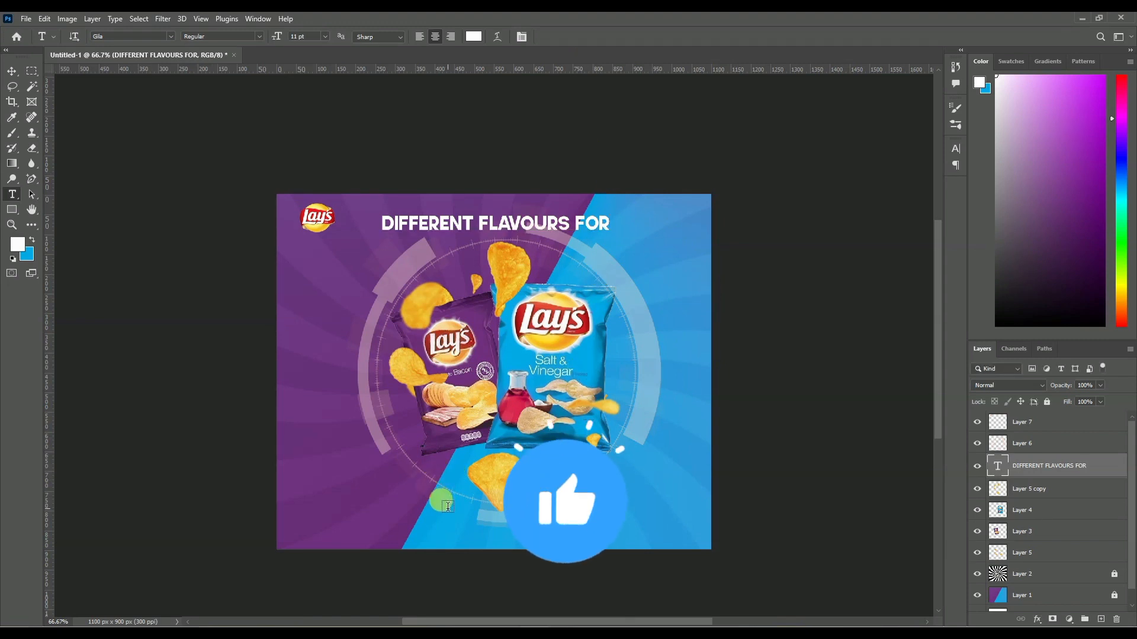
# - Add the text "DIFFERENT MOMENTS" at 9 pt below the chip bags and warp it with a horizontal Arc, bend -33%
pyautogui.click(447, 506)
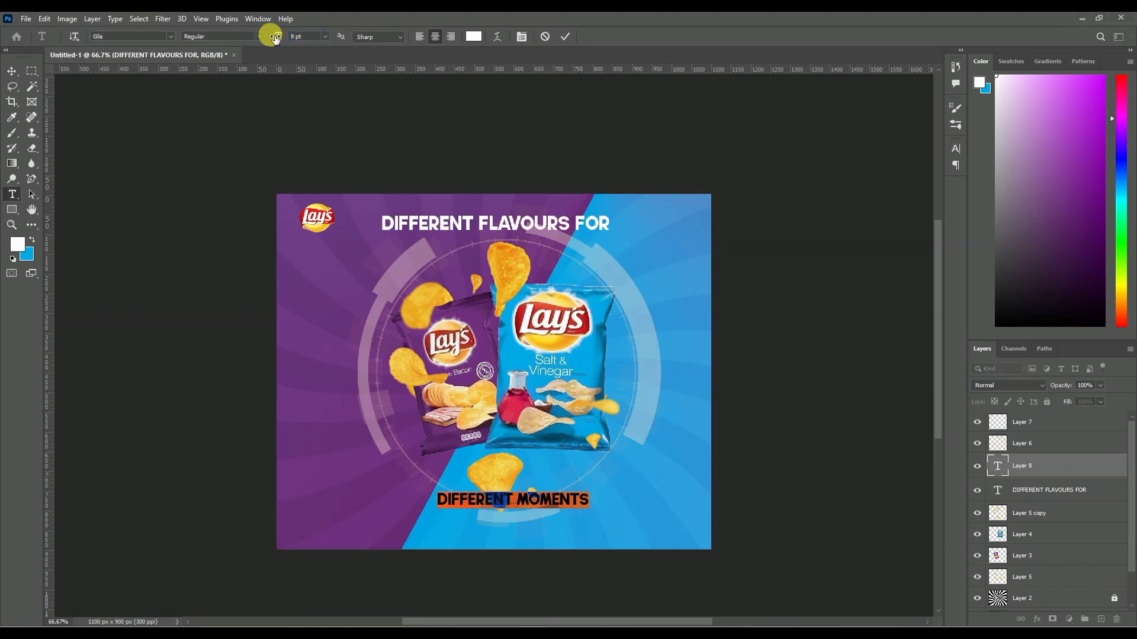
pyautogui.click(566, 33)
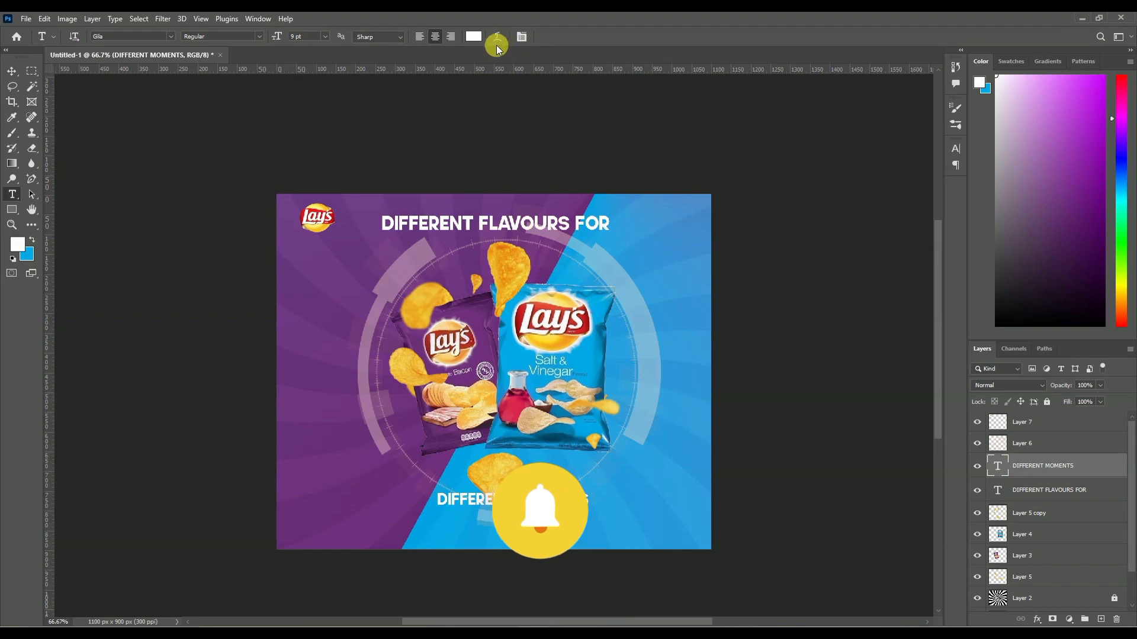
pyautogui.click(497, 41)
pyautogui.click(577, 173)
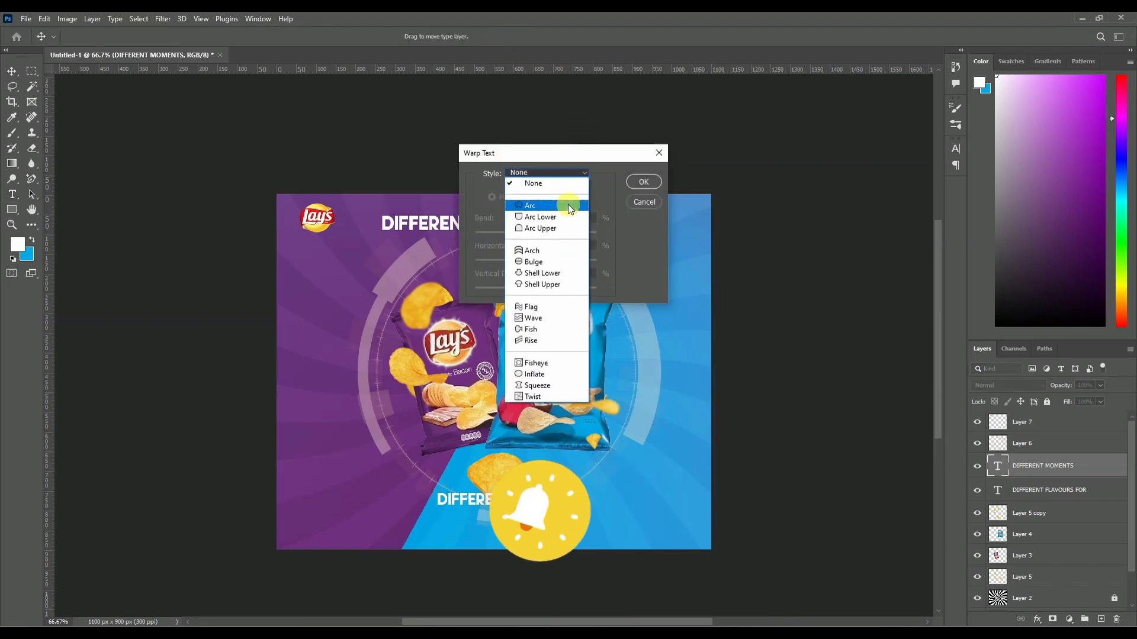
pyautogui.click(567, 204)
pyautogui.click(556, 198)
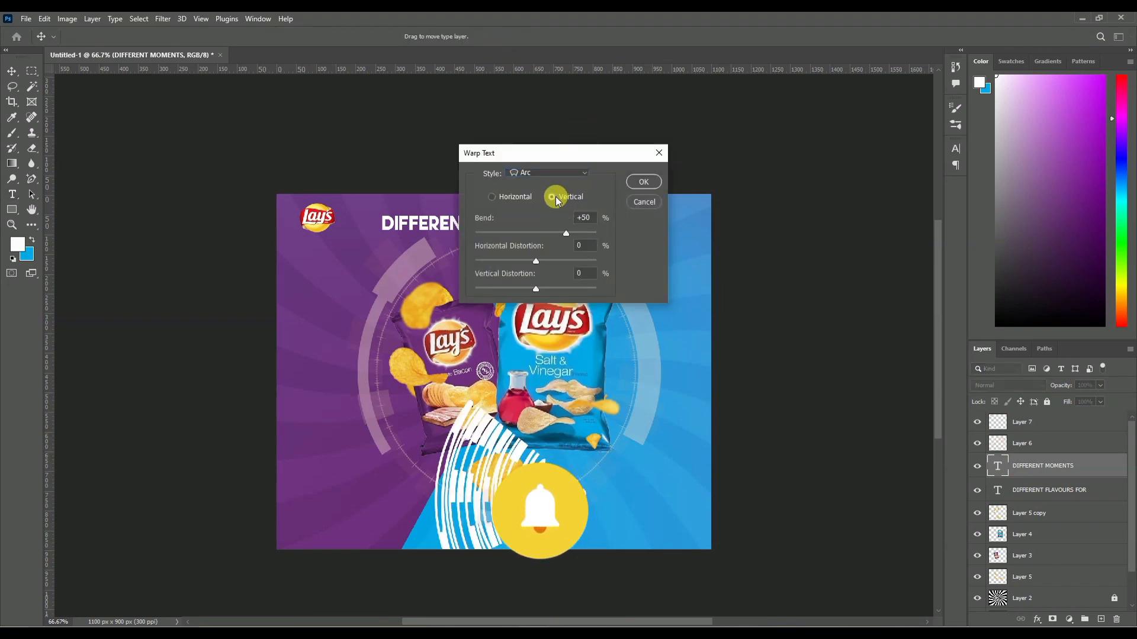
pyautogui.click(494, 198)
pyautogui.moveTo(566, 232); pyautogui.dragTo(512, 236)
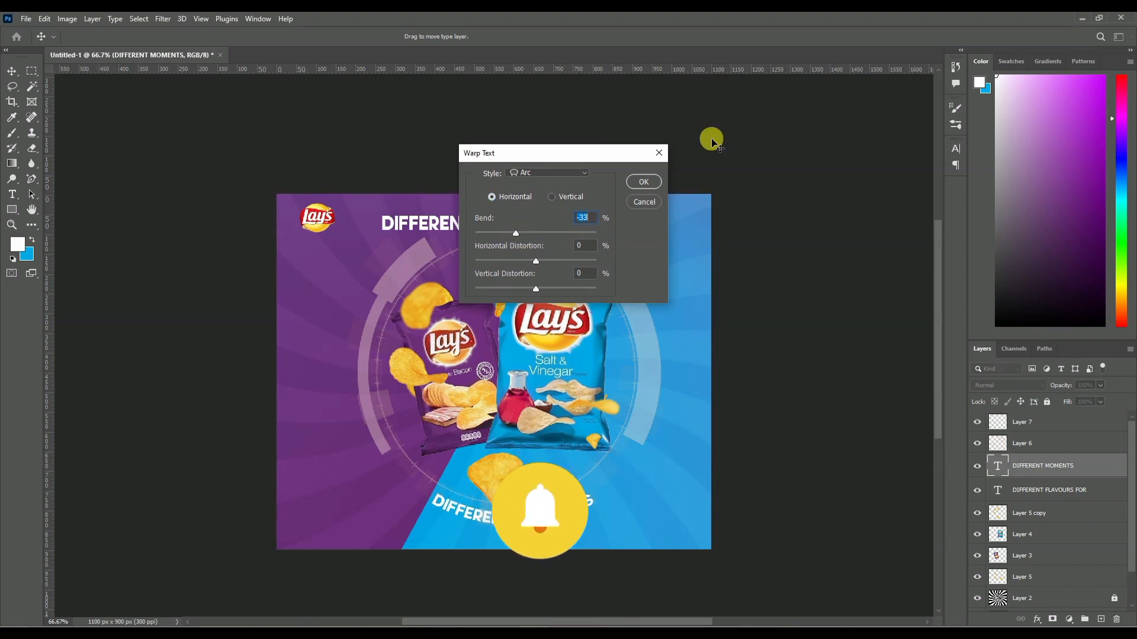
pyautogui.click(643, 182)
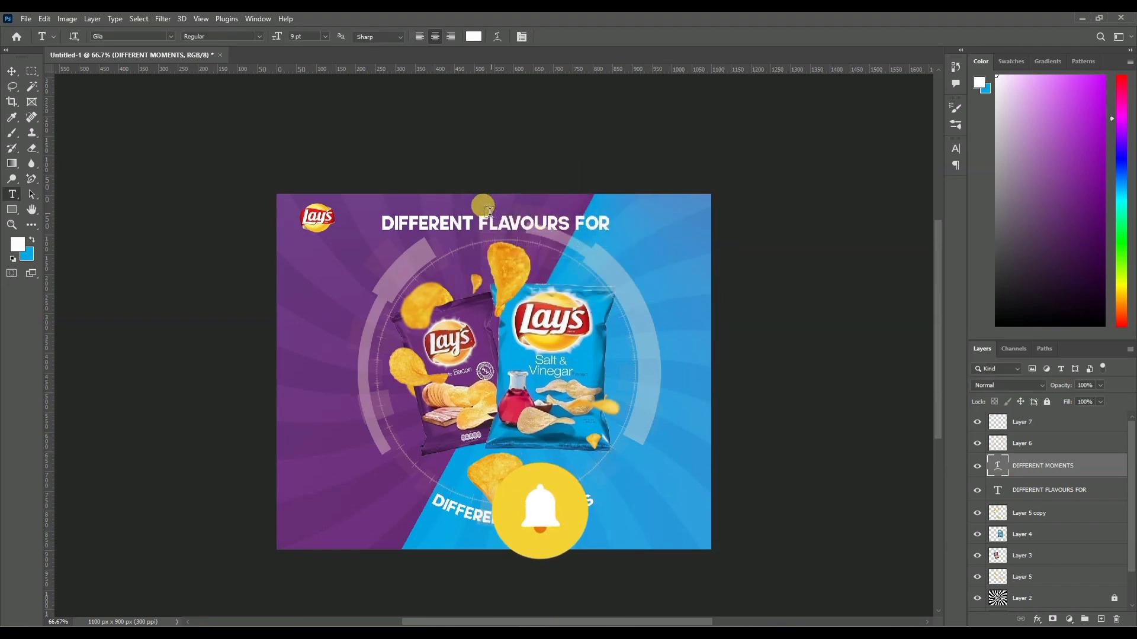
# - Warp the "DIFFERENT FLAVOURS FOR" headline with a horizontal Arc, bend +42%, and move it down to curve over the ring
pyautogui.hotkey('alt', '[')
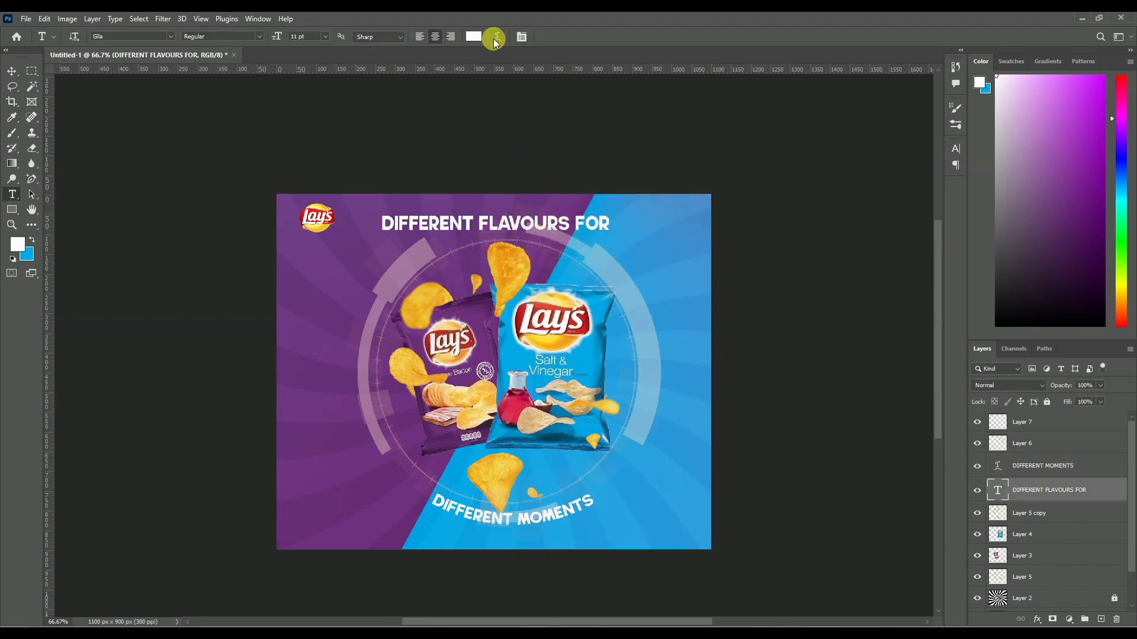
pyautogui.click(497, 36)
pyautogui.click(575, 174)
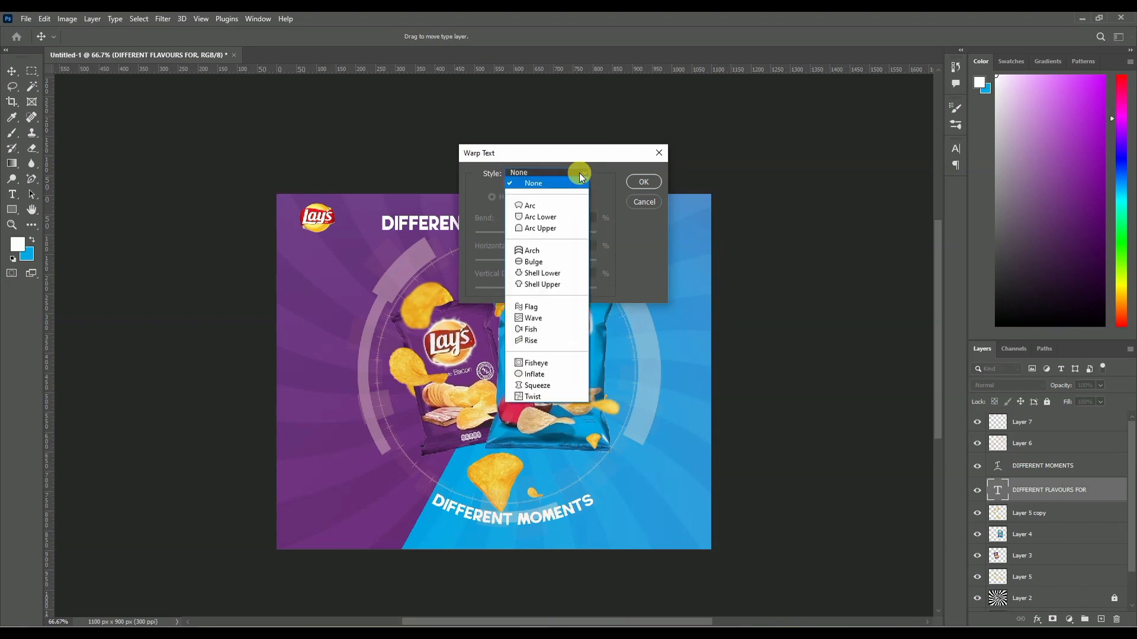
pyautogui.click(569, 203)
pyautogui.moveTo(566, 235)
pyautogui.mouseDown()
pyautogui.moveTo(541, 236)
pyautogui.moveTo(560, 232)
pyautogui.mouseUp()
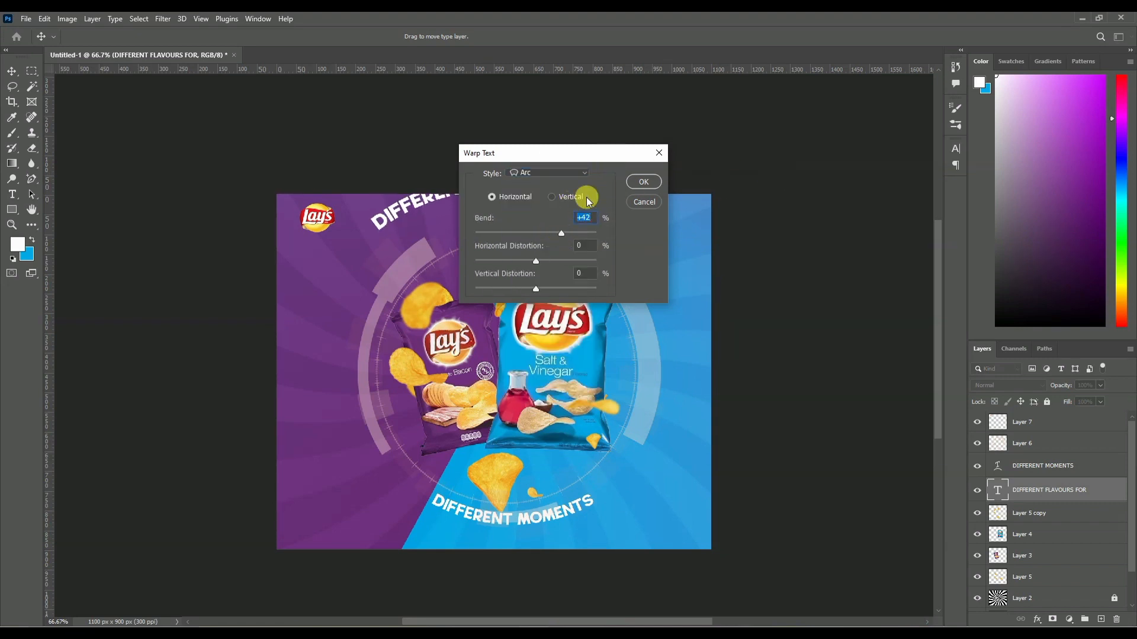
pyautogui.click(634, 183)
pyautogui.click(11, 71)
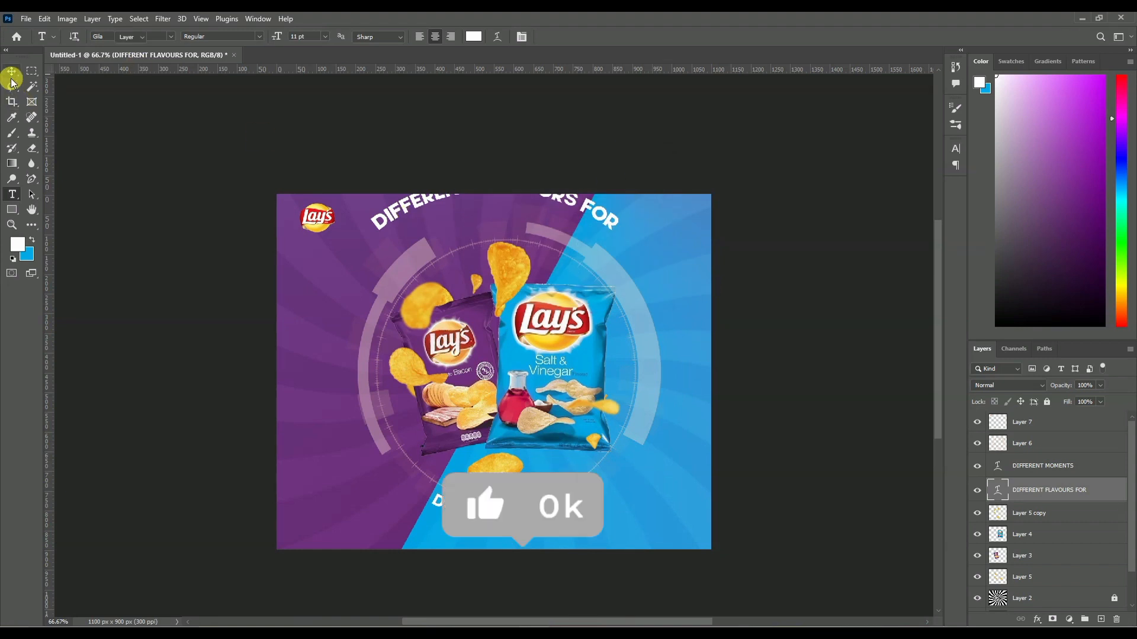
pyautogui.moveTo(430, 201); pyautogui.dragTo(432, 229)
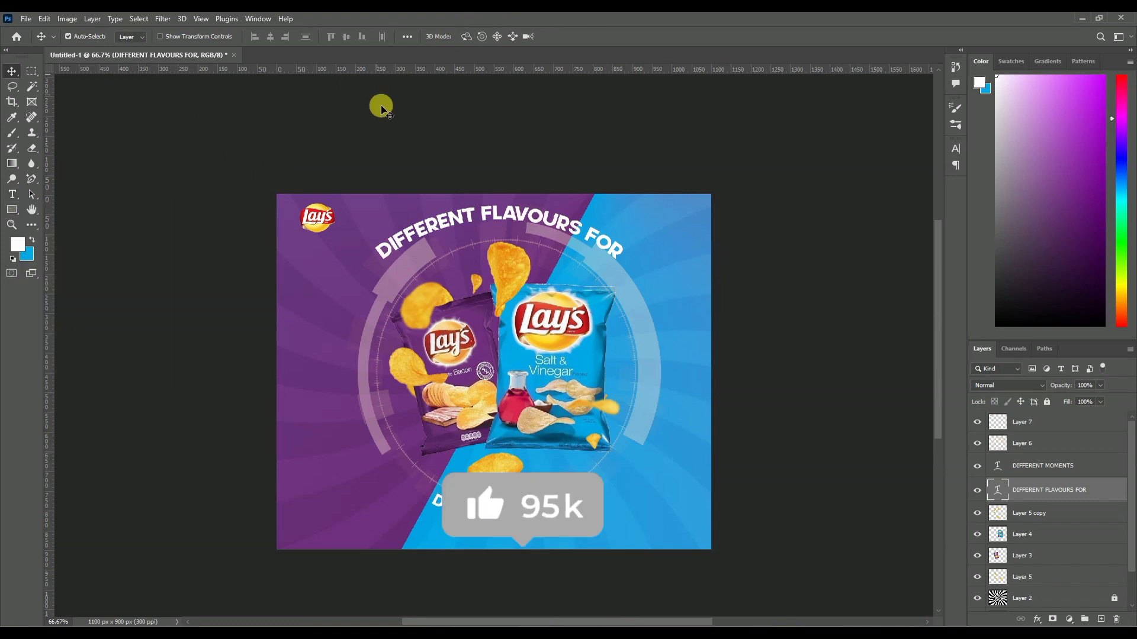
# - Increase the horizontal Arc warp of the "DIFFERENT FLAVOURS FOR" headline to a bend of +56%
pyautogui.click(18, 196)
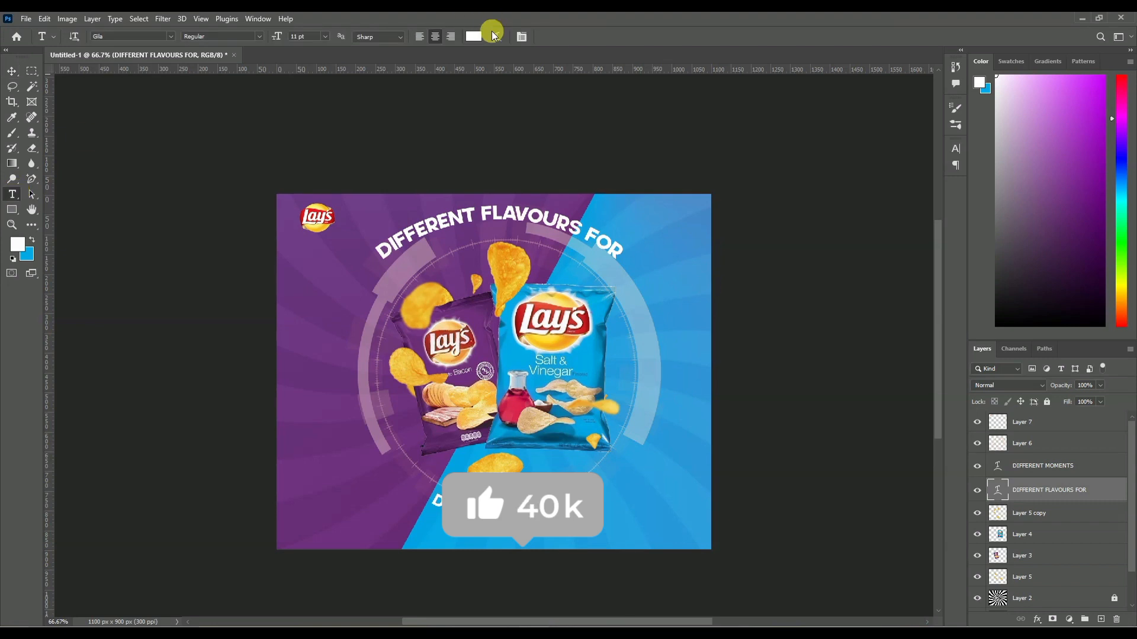
pyautogui.click(491, 36)
pyautogui.moveTo(591, 148); pyautogui.dragTo(770, 149)
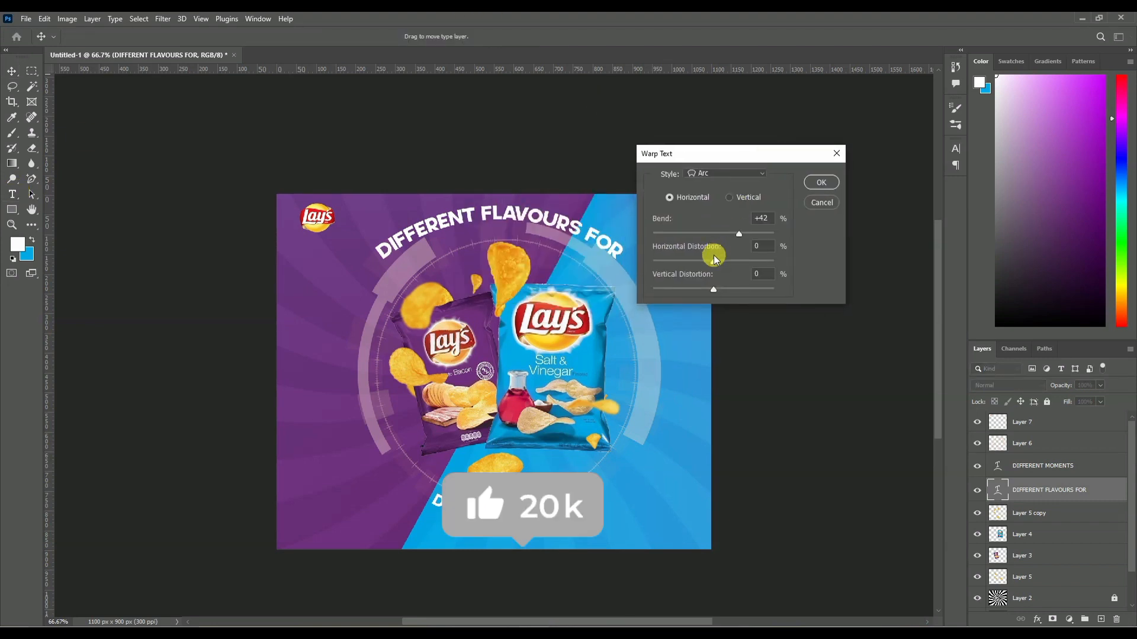
pyautogui.moveTo(739, 232); pyautogui.dragTo(747, 228)
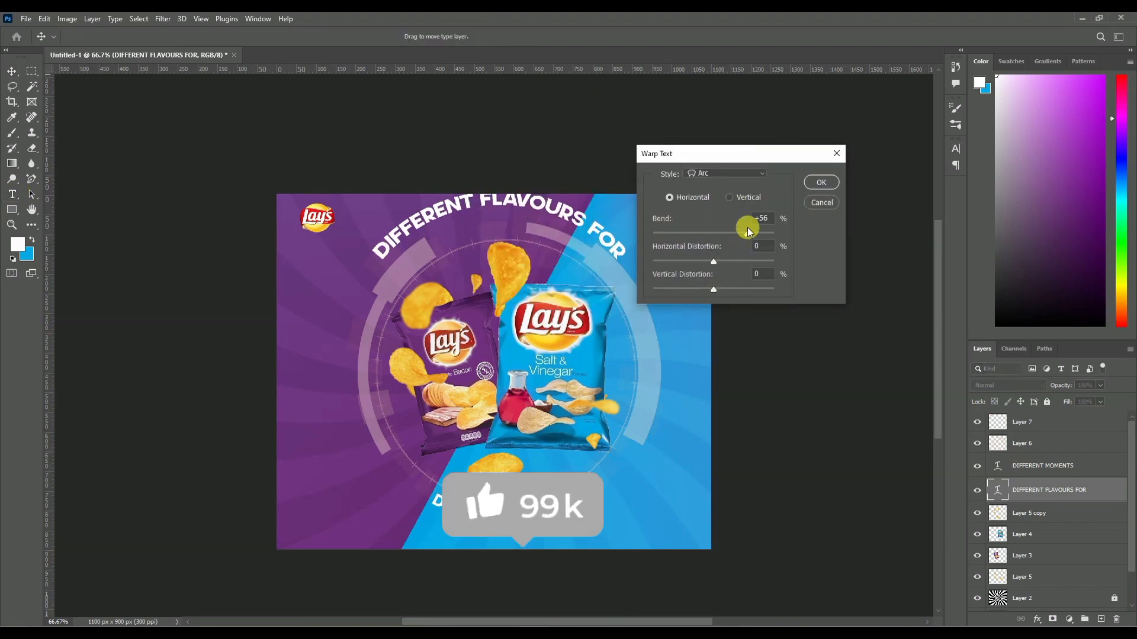
pyautogui.click(821, 182)
# - Shift the translucent ring slightly left and move the "DIFFERENT FLAVOURS FOR" headline down onto the ring's upper edge, then deselect the layers
pyautogui.click(13, 69)
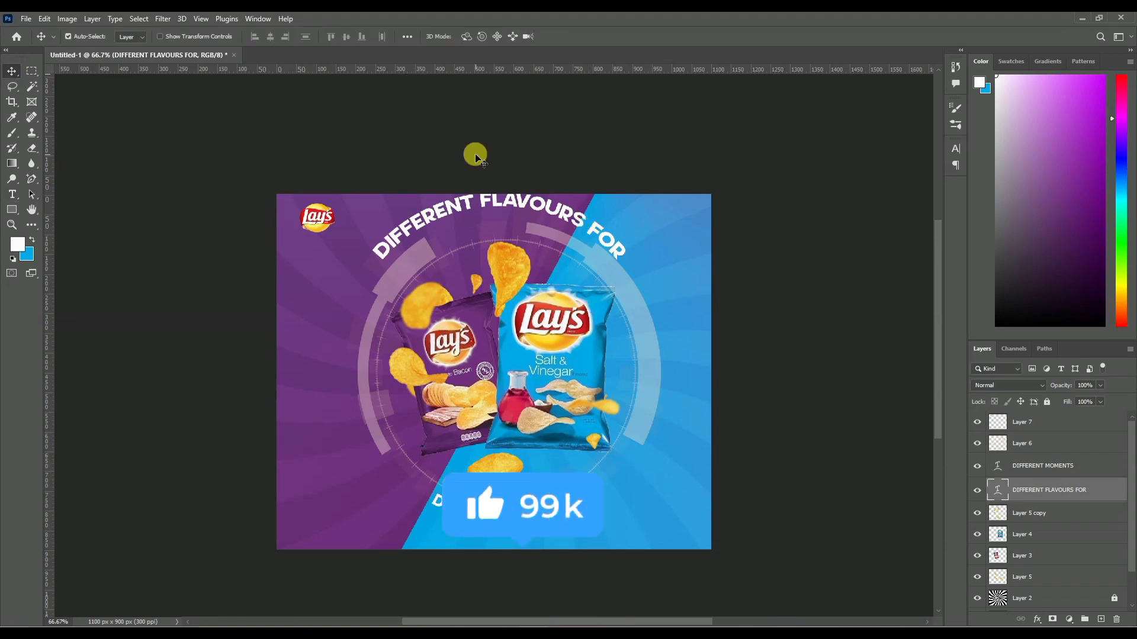
pyautogui.moveTo(528, 210)
pyautogui.mouseDown()
pyautogui.moveTo(539, 220)
pyautogui.moveTo(523, 212)
pyautogui.mouseUp()
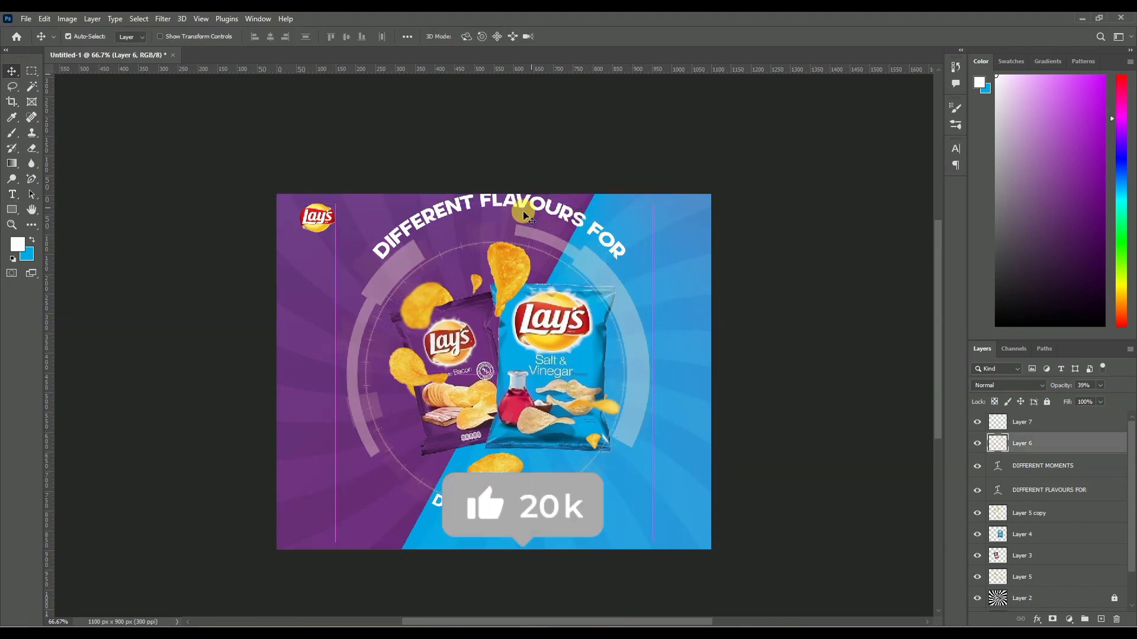
pyautogui.doubleClick(578, 224)
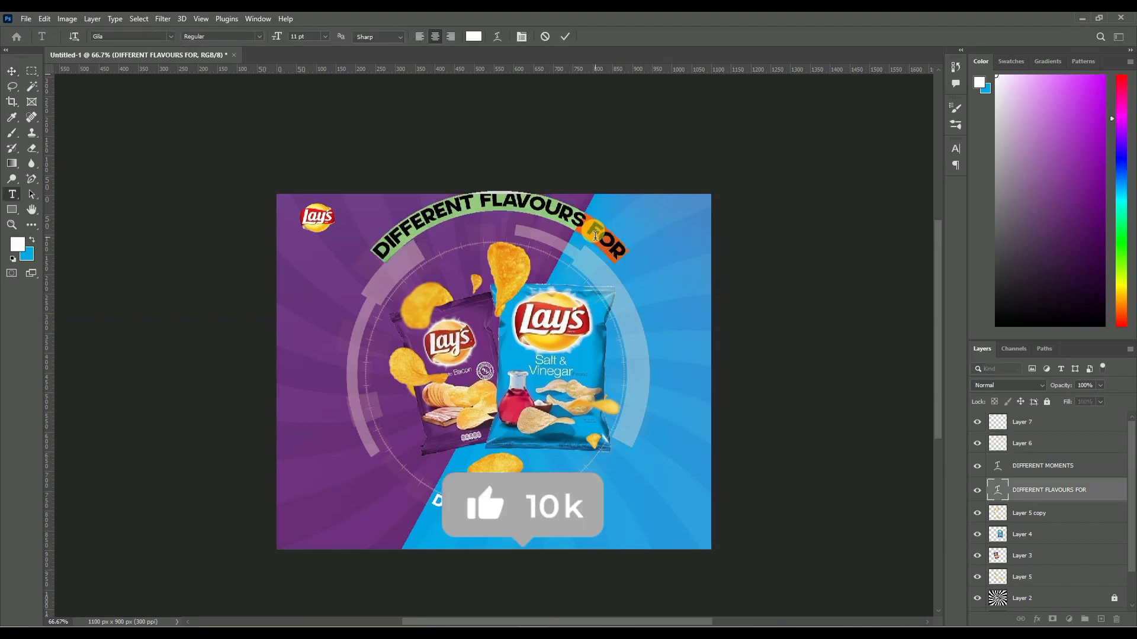
pyautogui.click(564, 36)
pyautogui.moveTo(619, 256); pyautogui.dragTo(620, 286)
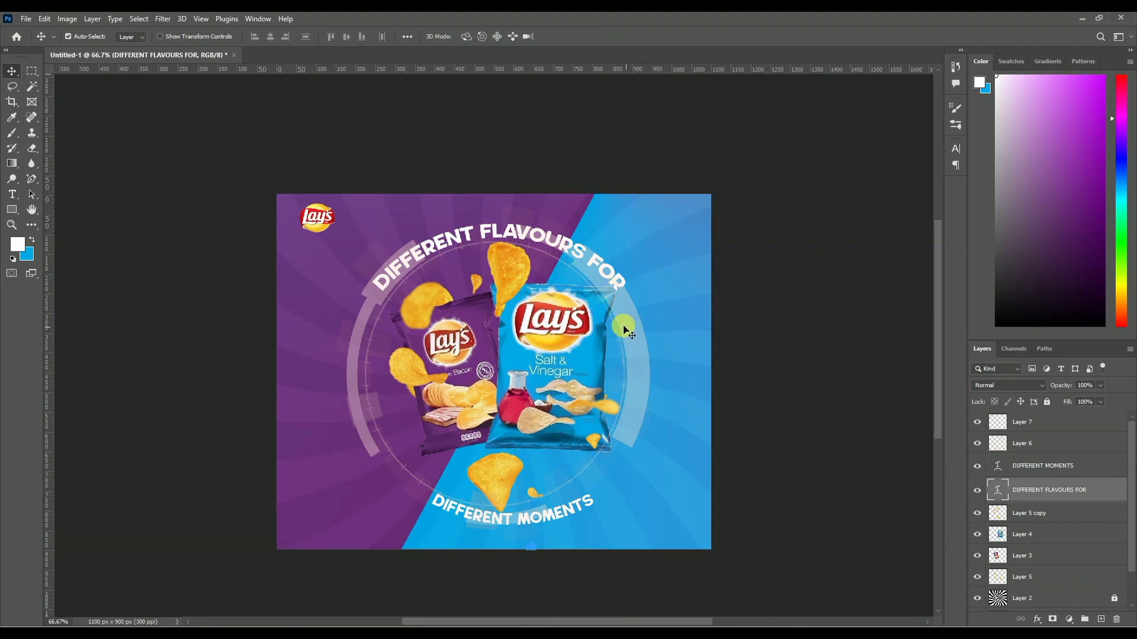
pyautogui.click(752, 375)
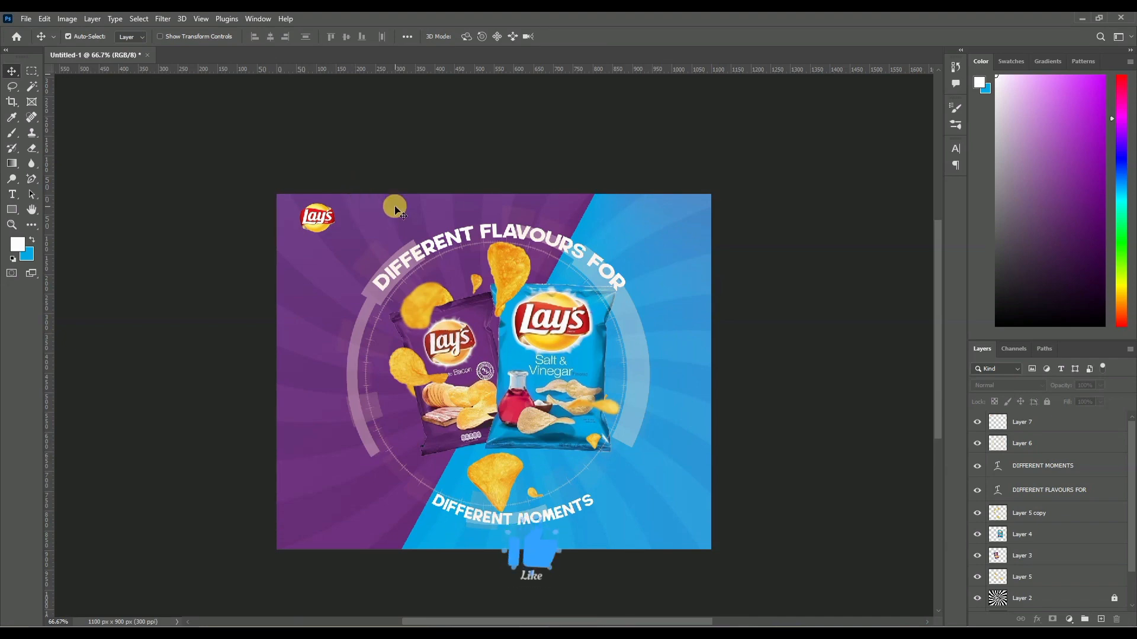
pyautogui.hotkey('ctrl', '0')
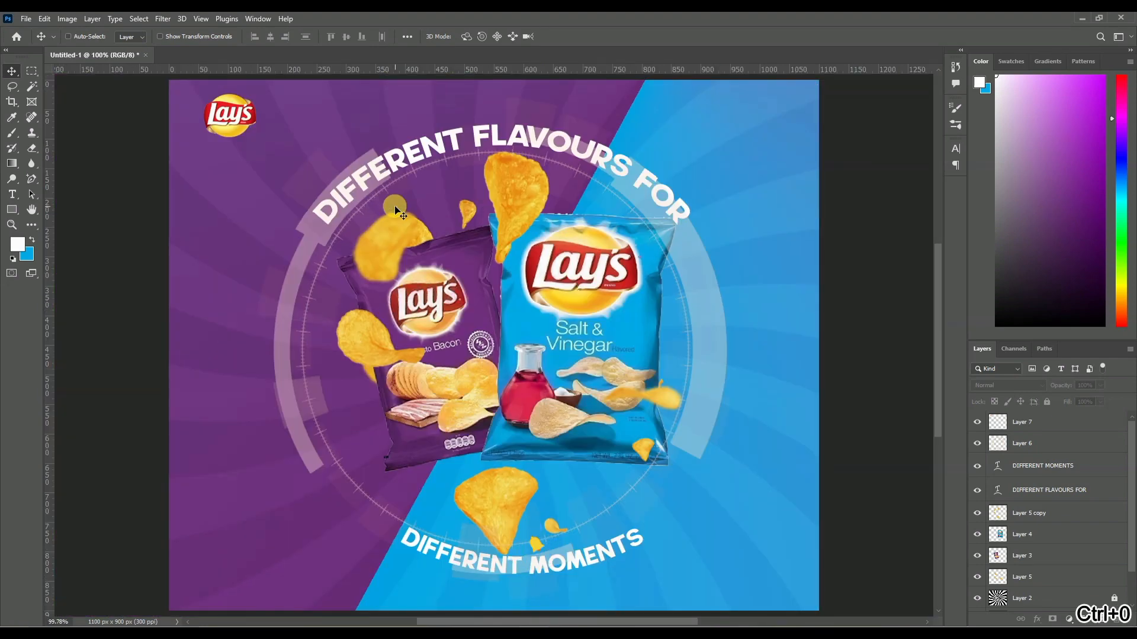
pyautogui.hotkey('ctrl', '-')
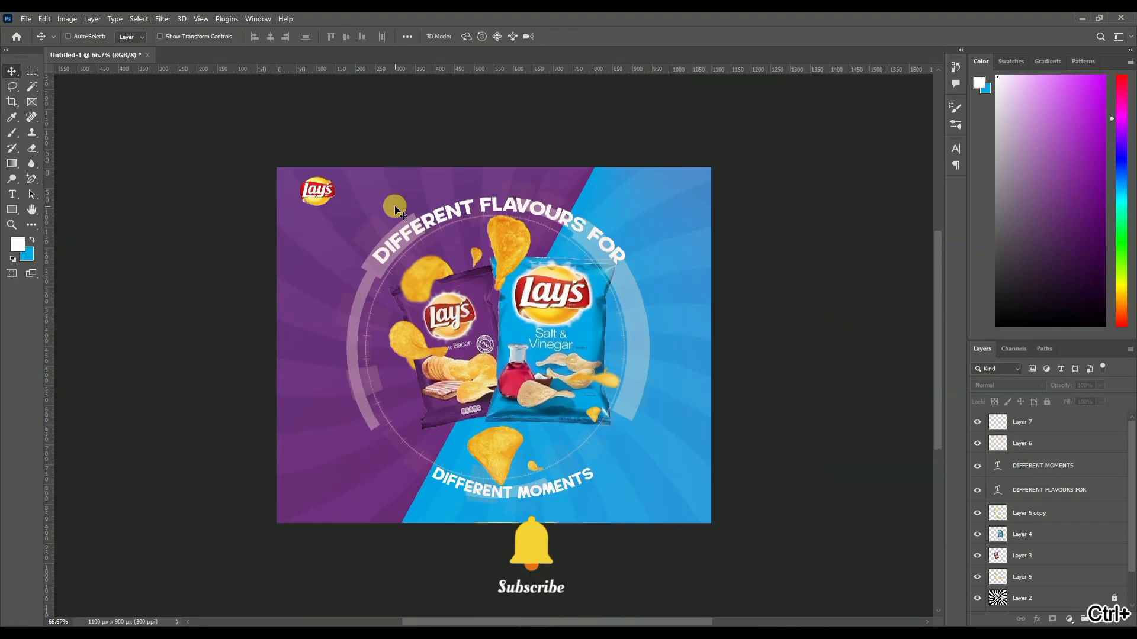